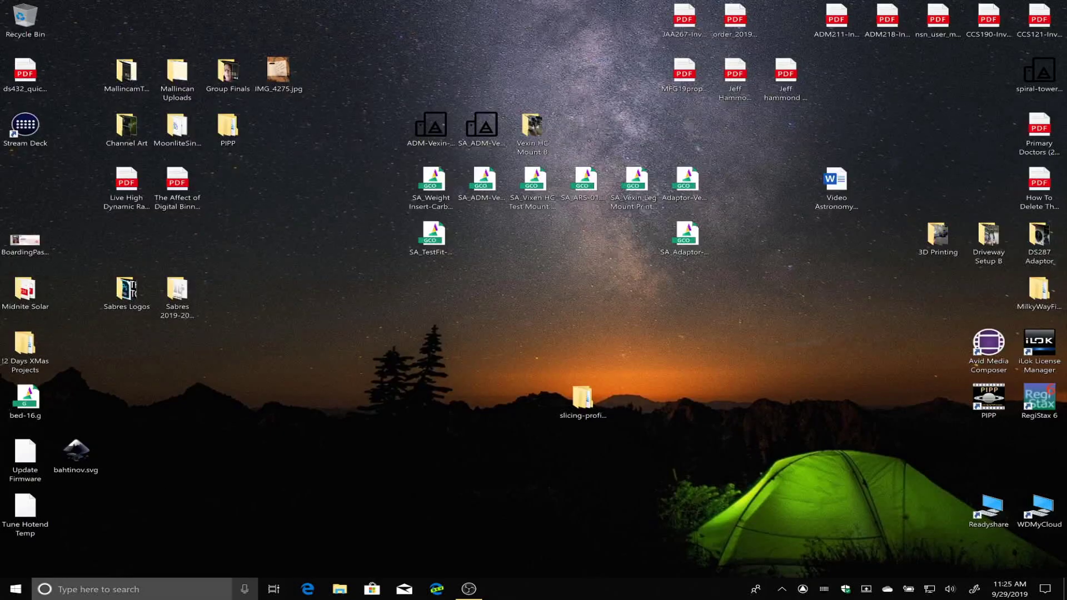
Open Device Manager and enlarge its window so the whole list of device categories fits
left_click(15, 590)
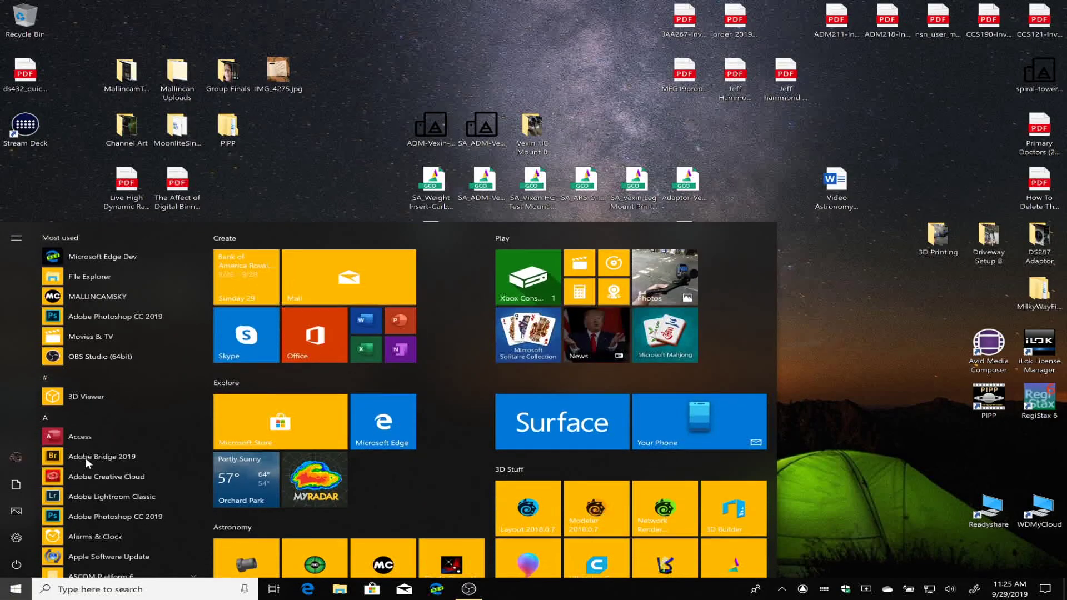
left_click(361, 172)
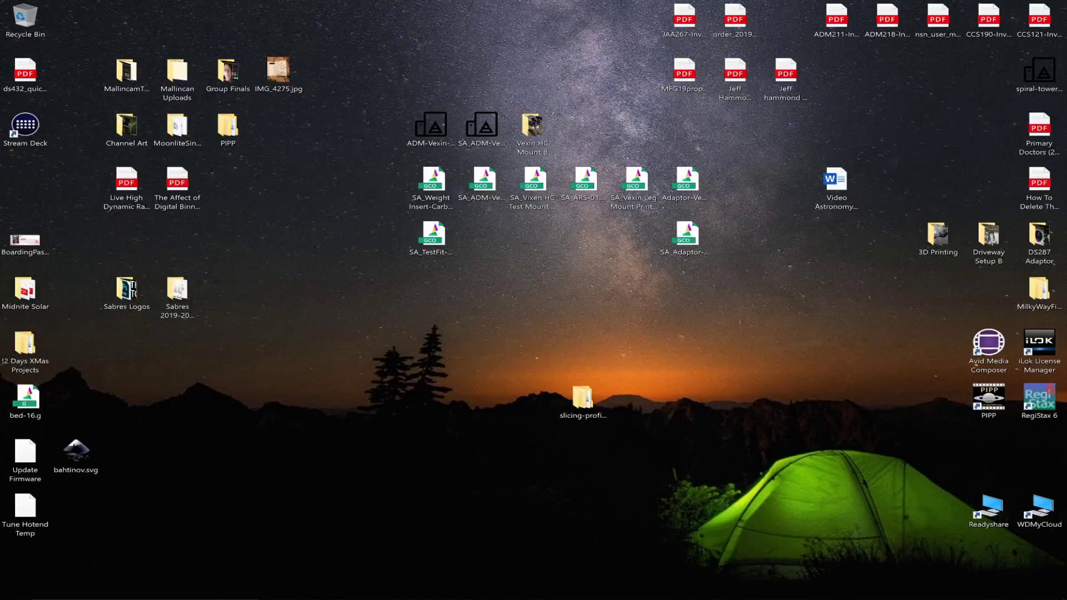
right_click(12, 590)
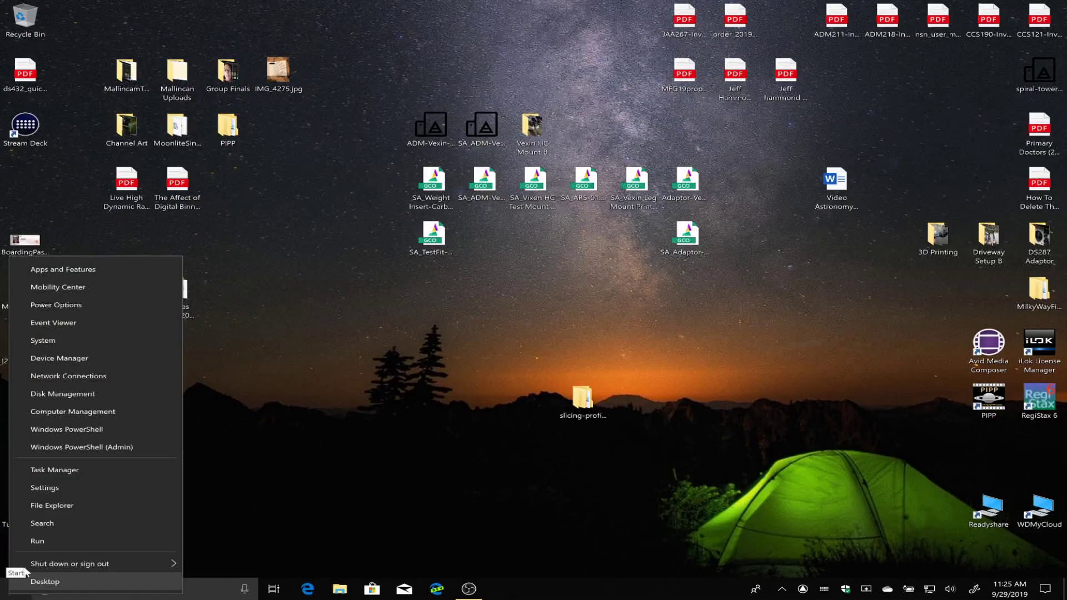
left_click(47, 356)
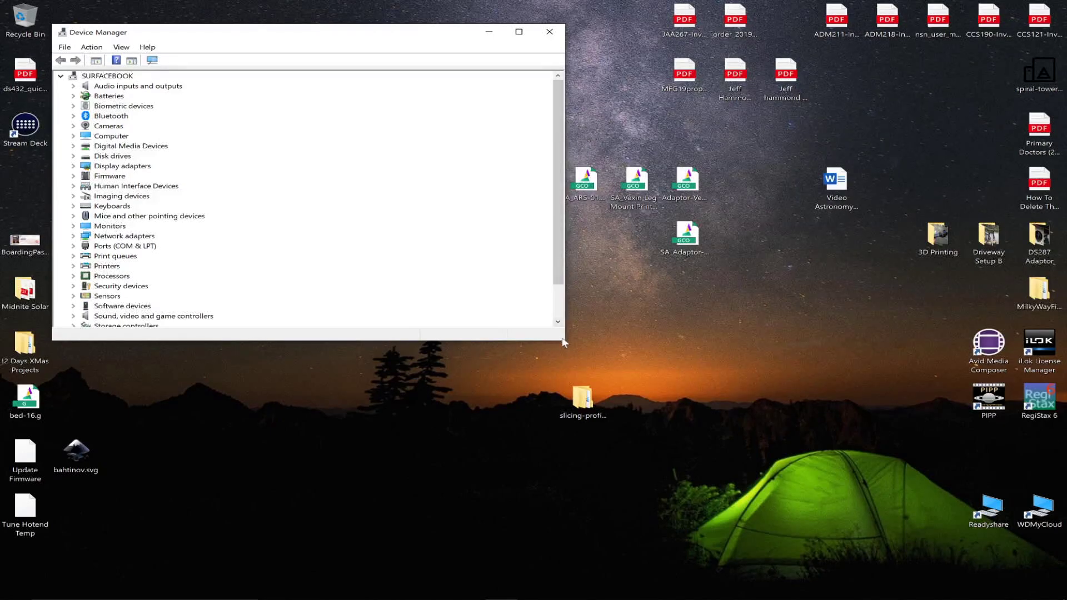
left_click_drag(562, 342, 589, 393)
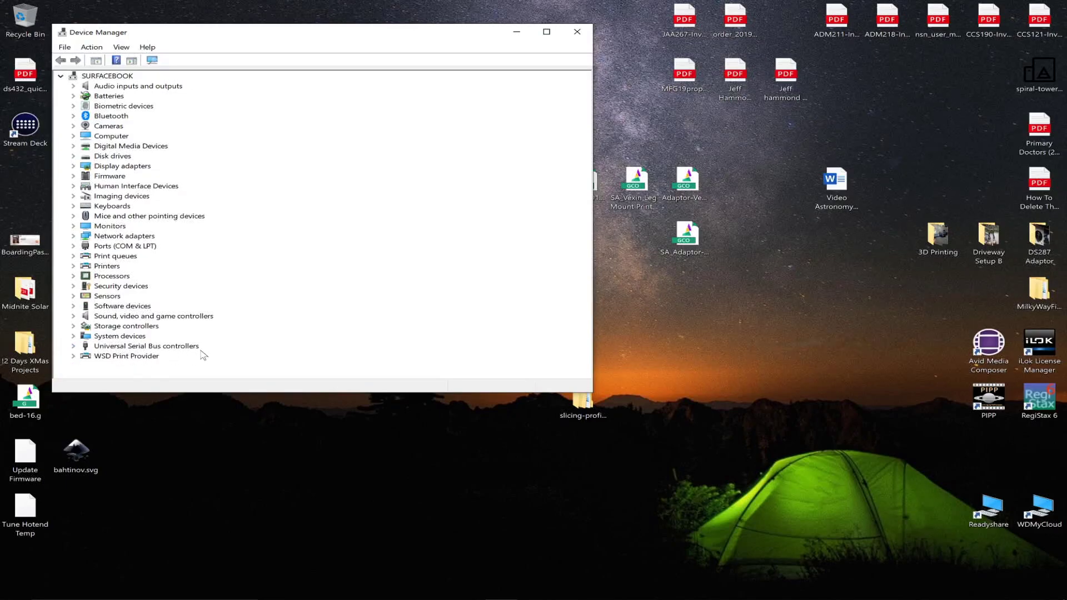
Expand Universal Serial Bus controllers and examine the power management options of the first Generic SuperSpeed USB Hub, leaving without changes
left_click(72, 347)
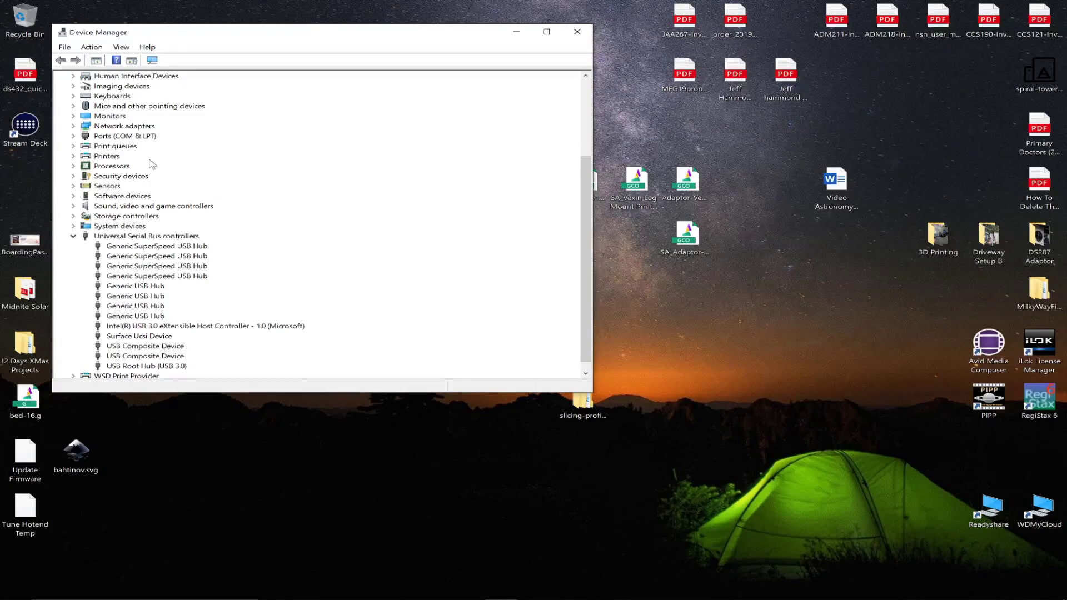
right_click(156, 246)
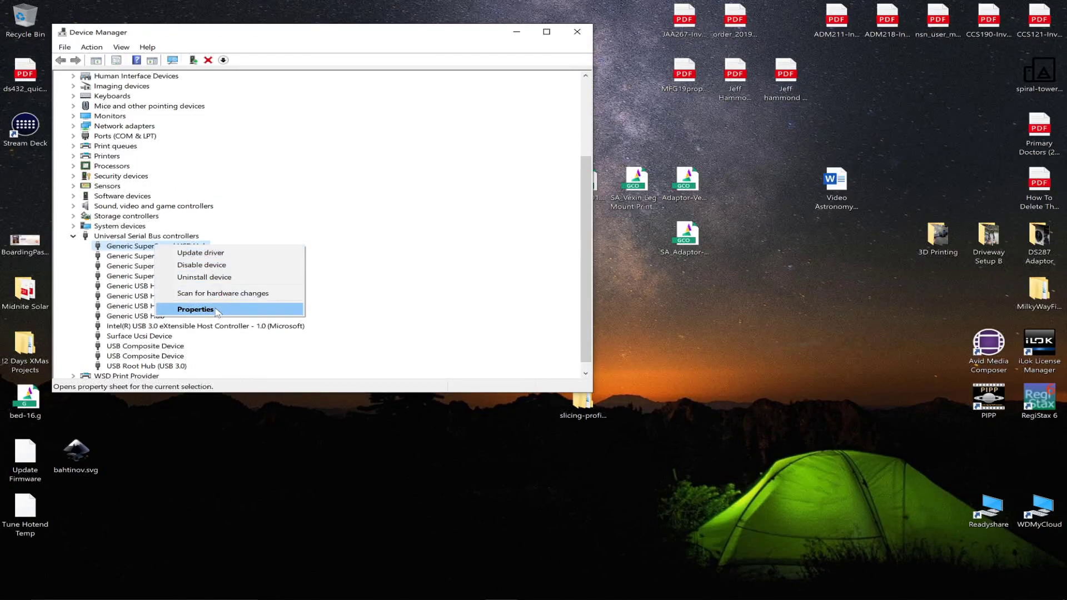
left_click(196, 309)
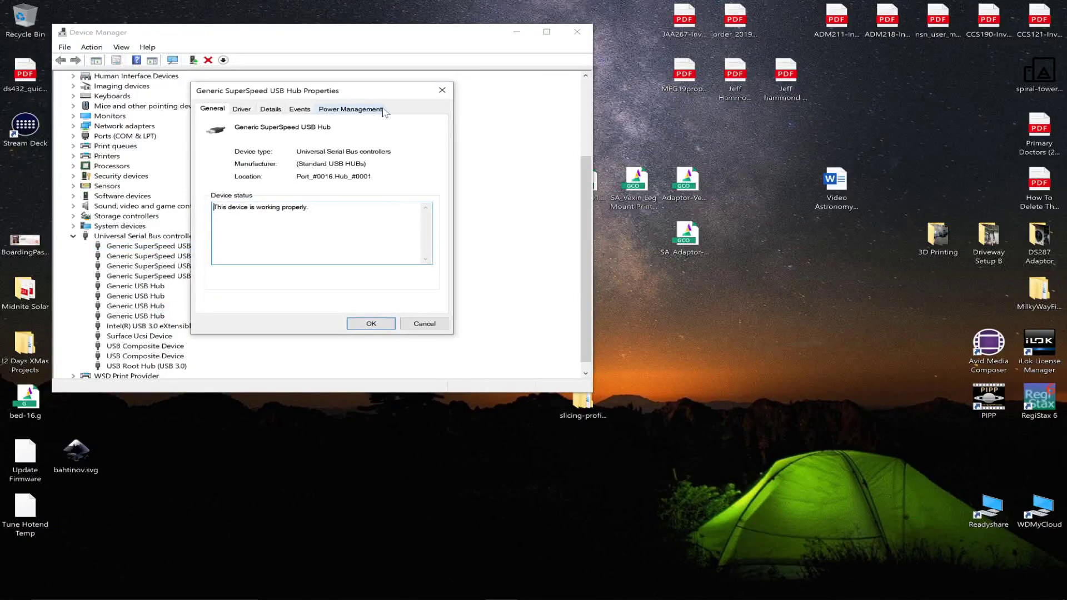
left_click(355, 109)
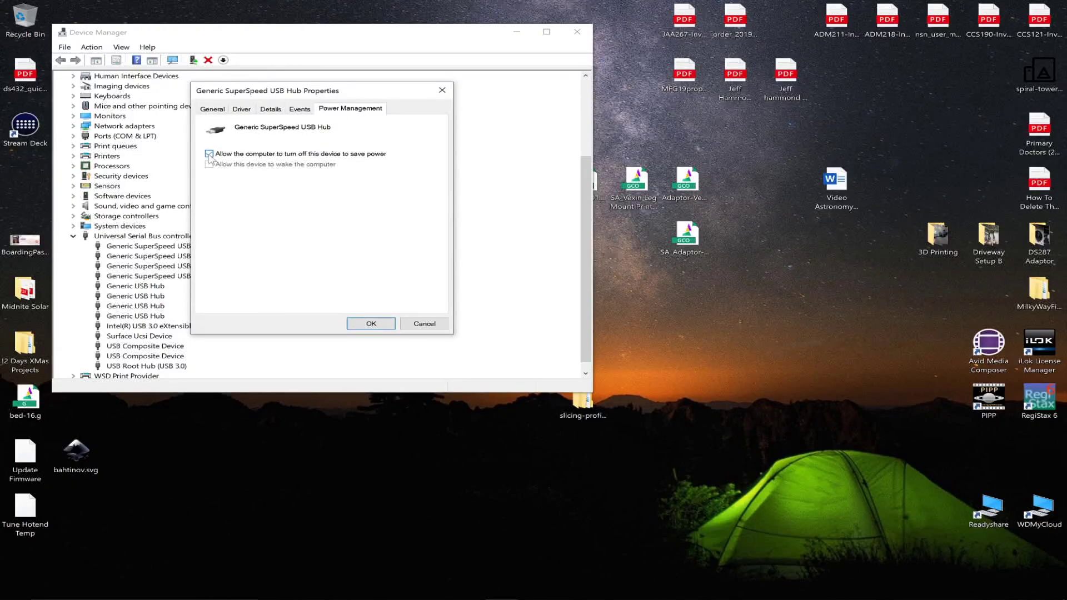
left_click(420, 324)
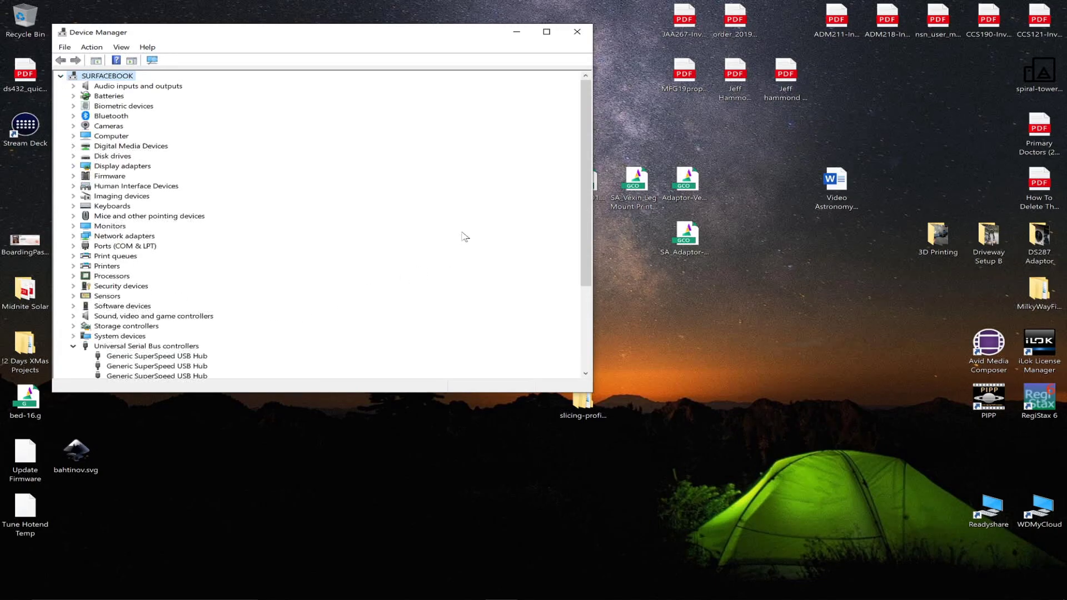
Examine the devices listed under Imaging devices, then collapse the category again
scroll(586, 179, "down", 1)
left_click_drag(586, 179, 584, 244)
left_click_drag(586, 109, 578, 205)
left_click(74, 196)
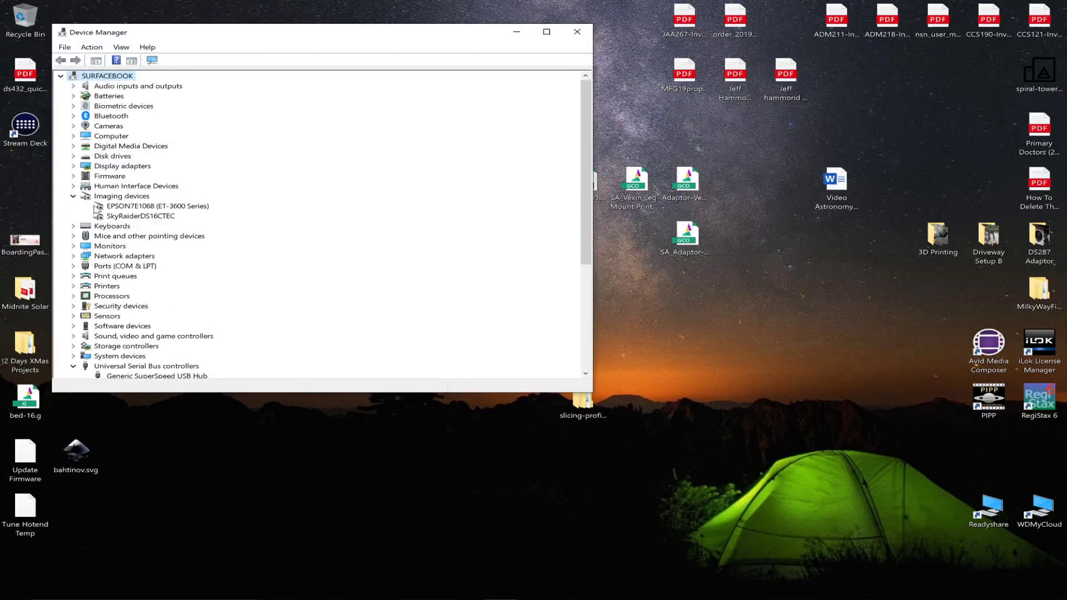
left_click(73, 196)
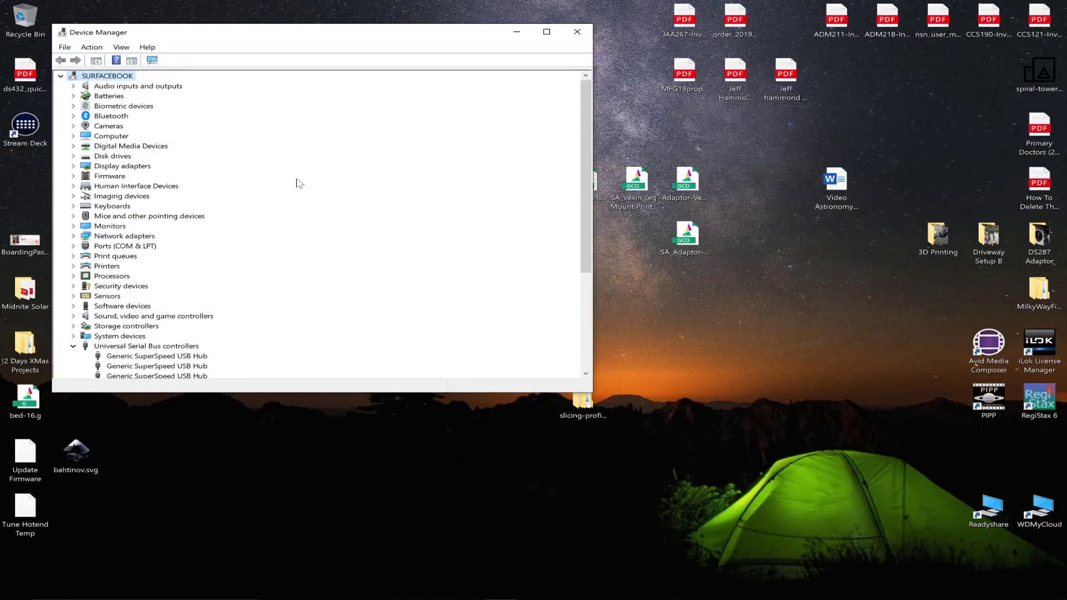
Disallow the computer from turning off the first Generic SuperSpeed USB Hub to save power
scroll(270, 198, "down", 5)
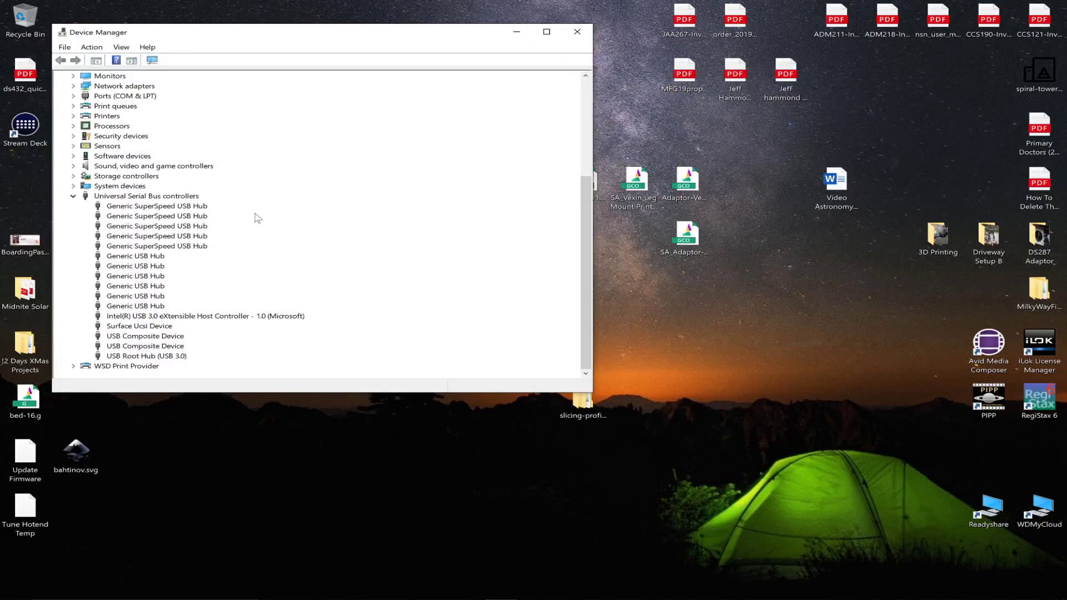
right_click(179, 209)
left_click(250, 269)
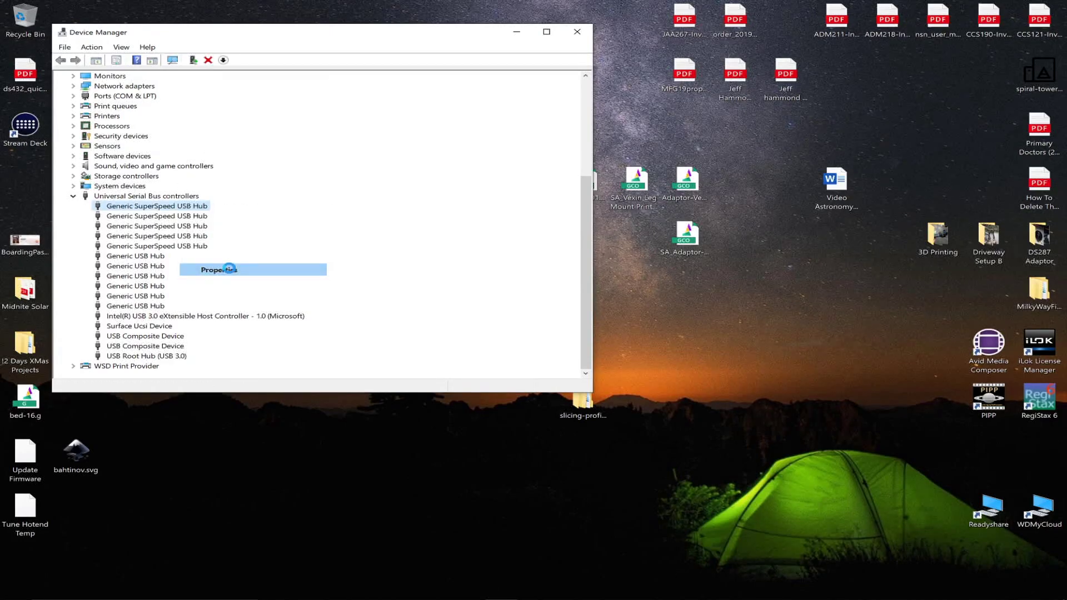
left_click(350, 111)
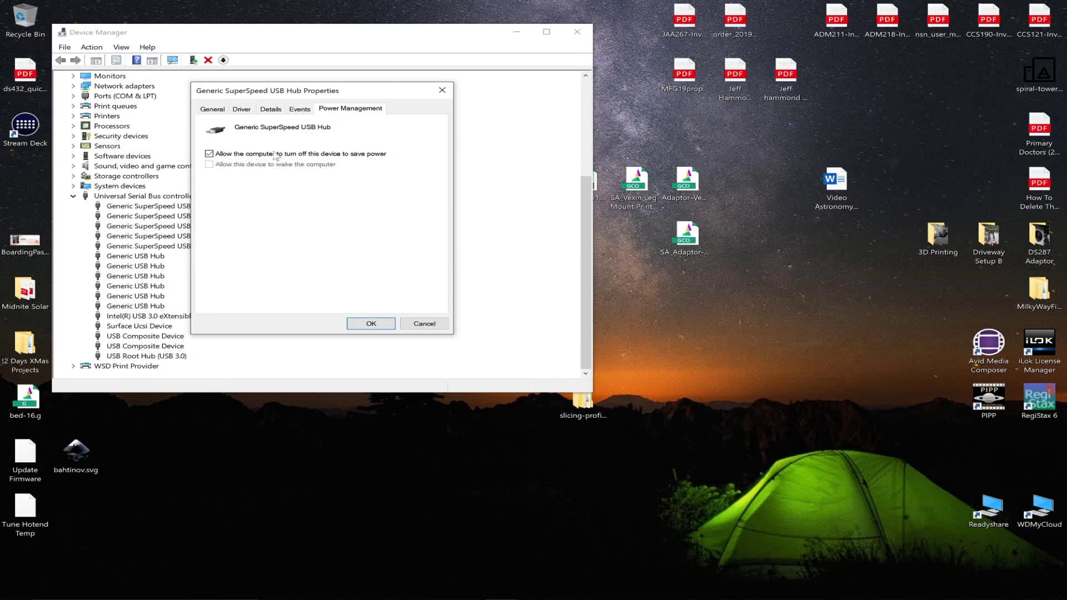
left_click(208, 154)
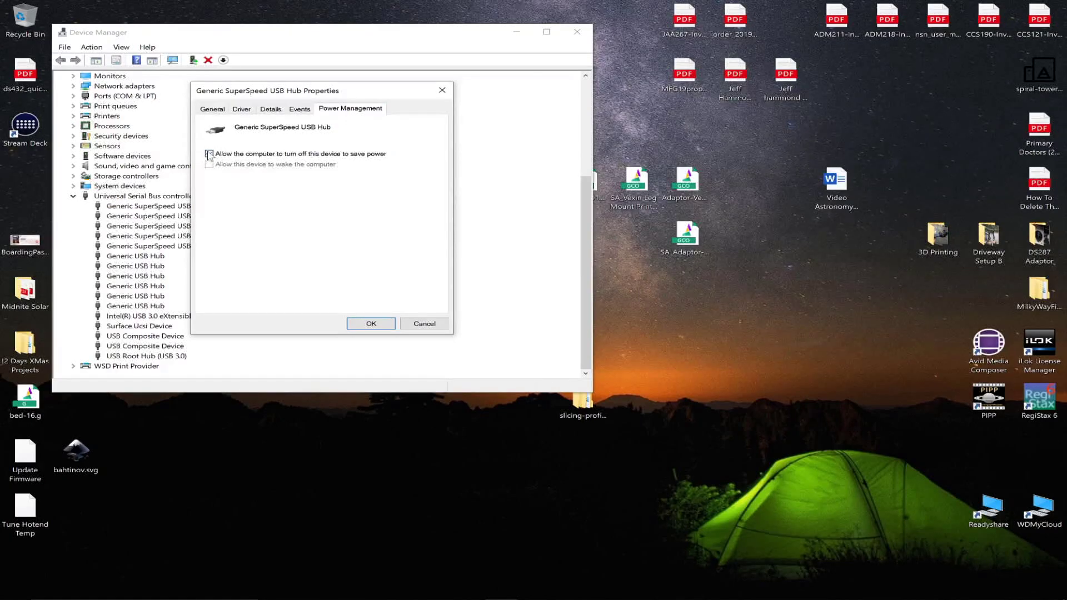
left_click(365, 323)
Disallow the computer from turning off the second Generic SuperSpeed USB Hub to save power
right_click(132, 217)
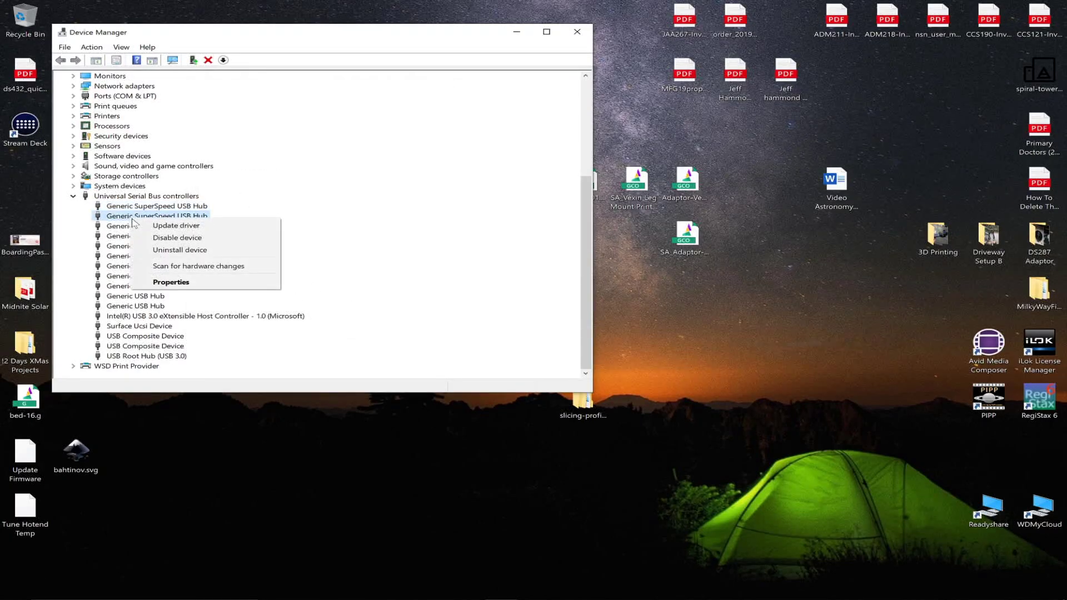
left_click(197, 285)
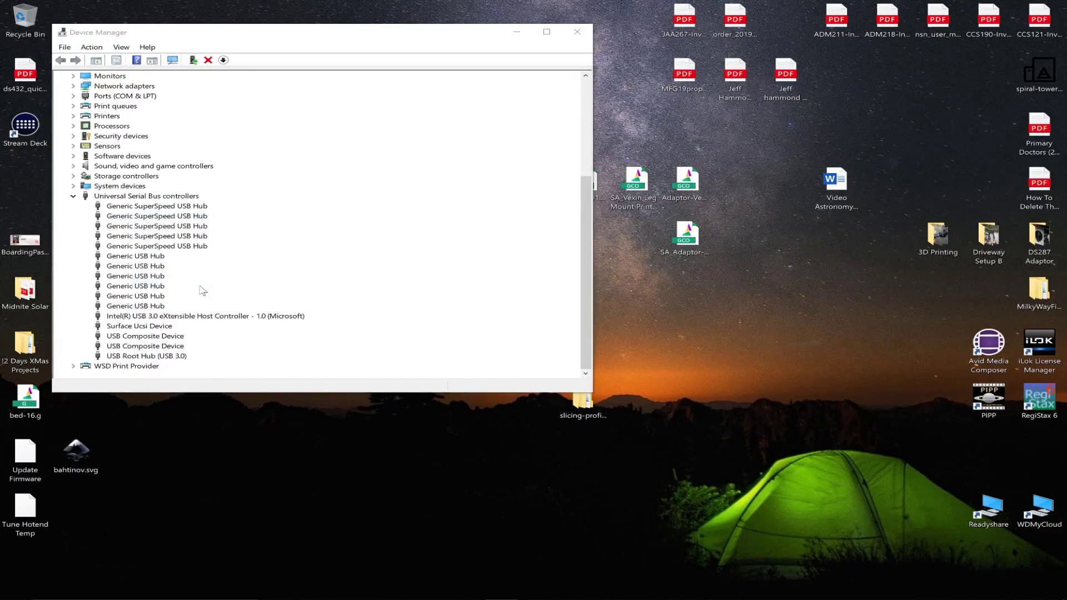
left_click(362, 114)
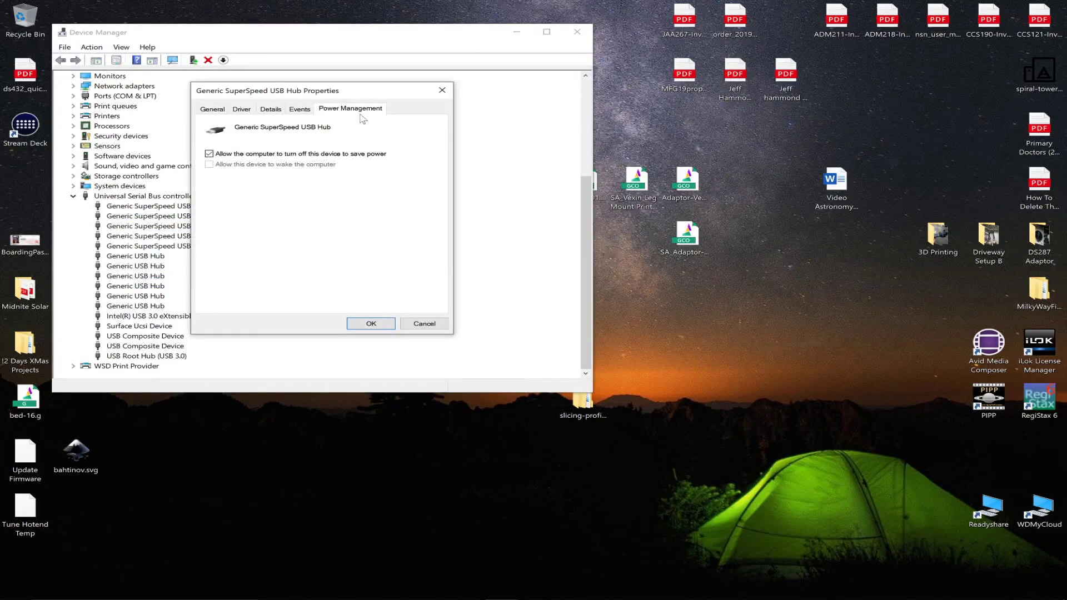
left_click(209, 154)
left_click(370, 324)
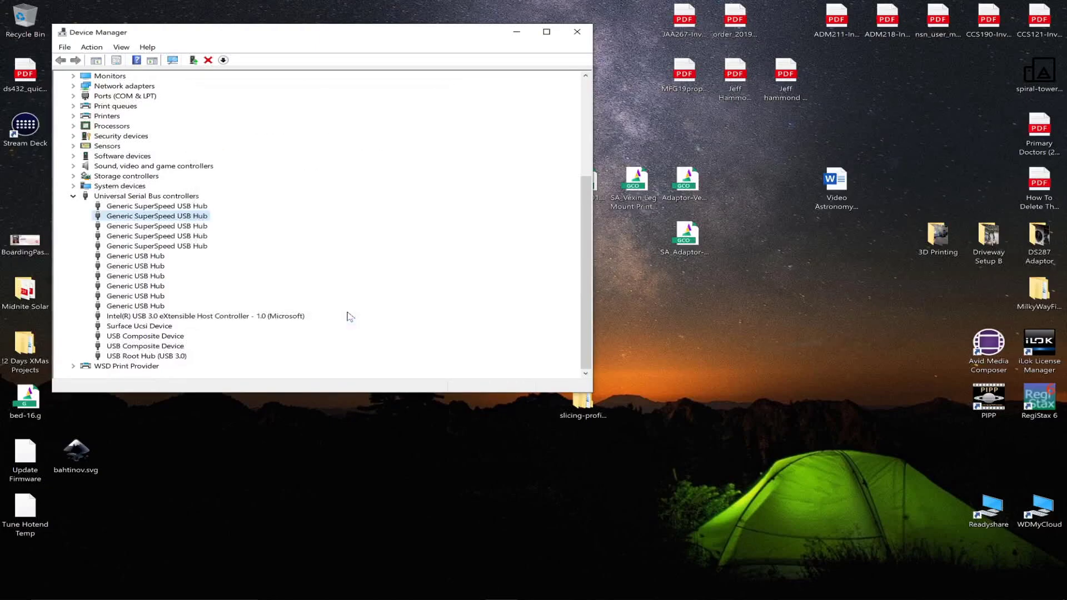
Disallow the computer from turning off the third Generic SuperSpeed USB Hub to save power
right_click(140, 228)
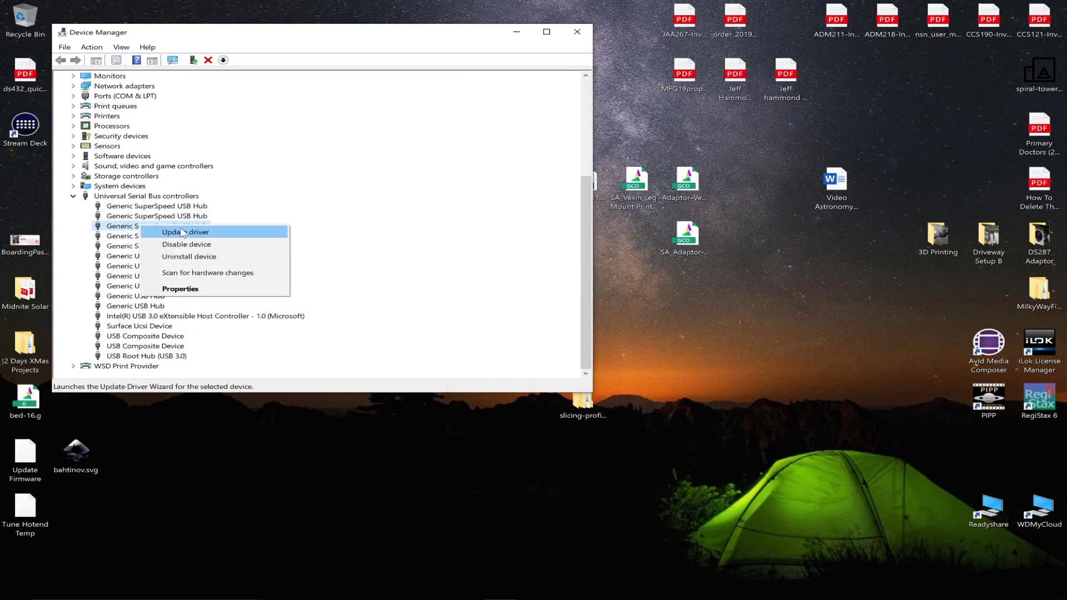
left_click(204, 289)
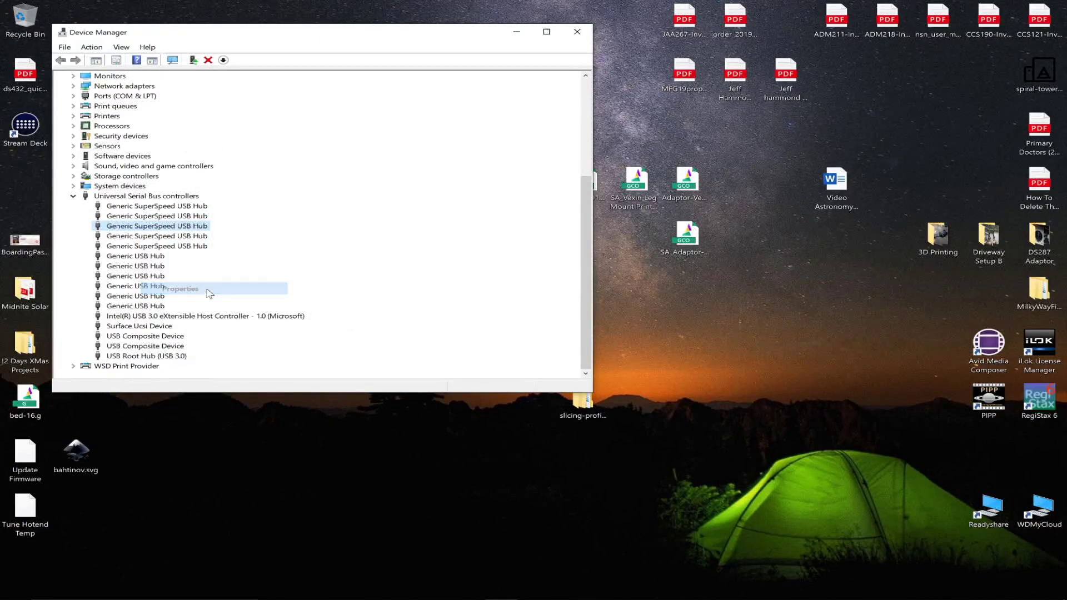
left_click(351, 108)
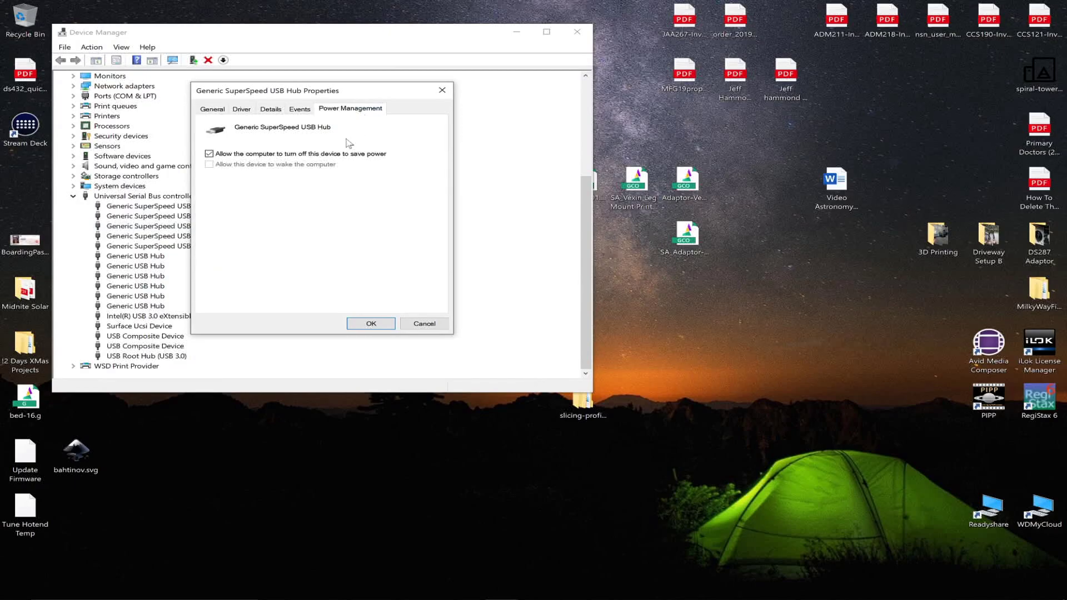
left_click(211, 154)
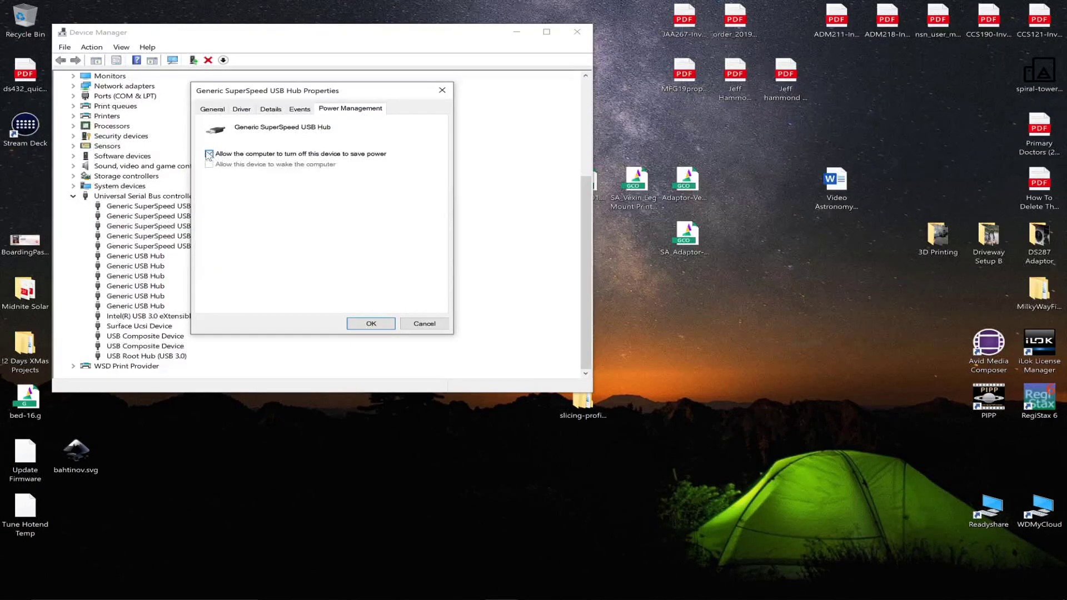
left_click(370, 323)
Check the power-saving setting of the fourth and fifth Generic SuperSpeed USB Hubs
right_click(171, 236)
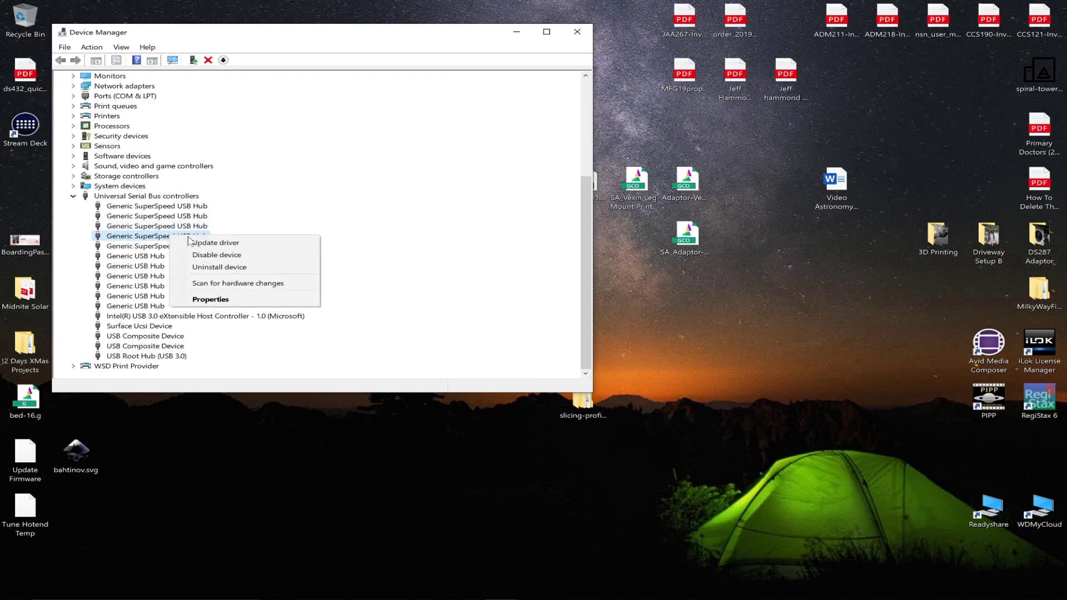
left_click(230, 299)
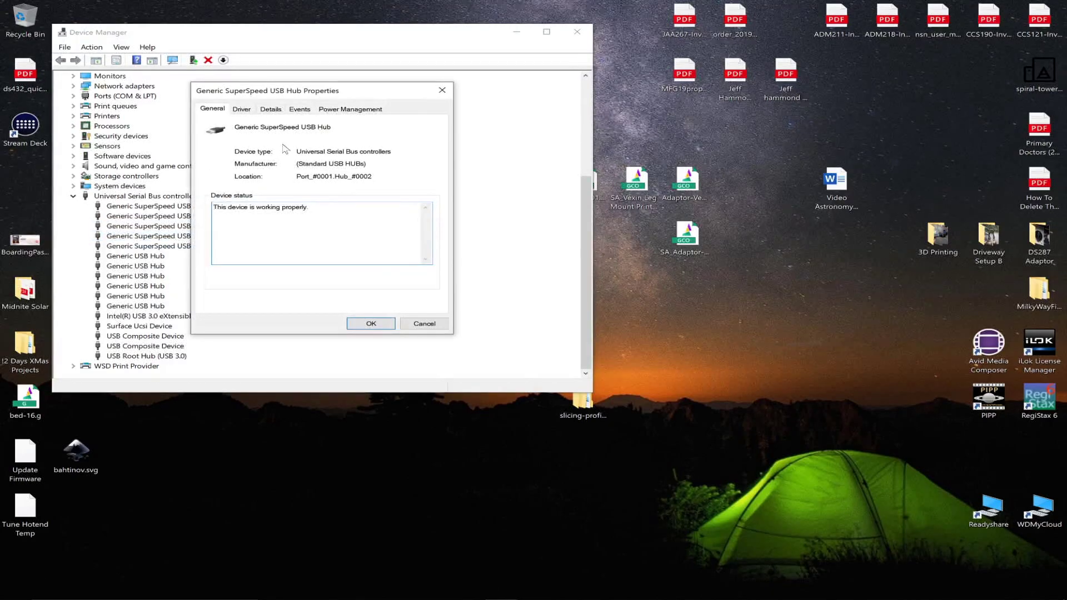
left_click(348, 110)
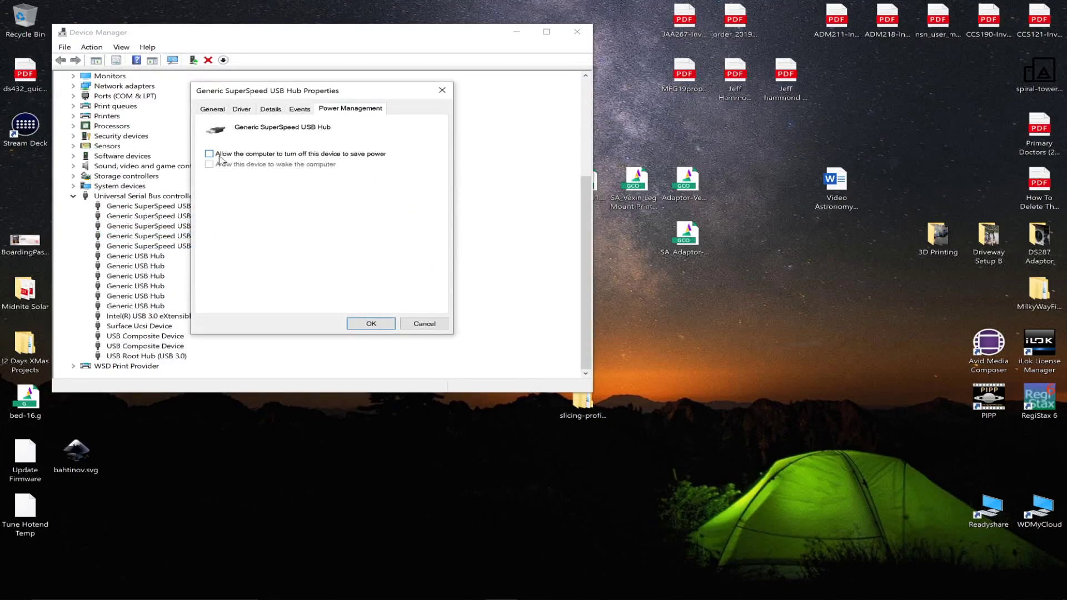
left_click(372, 324)
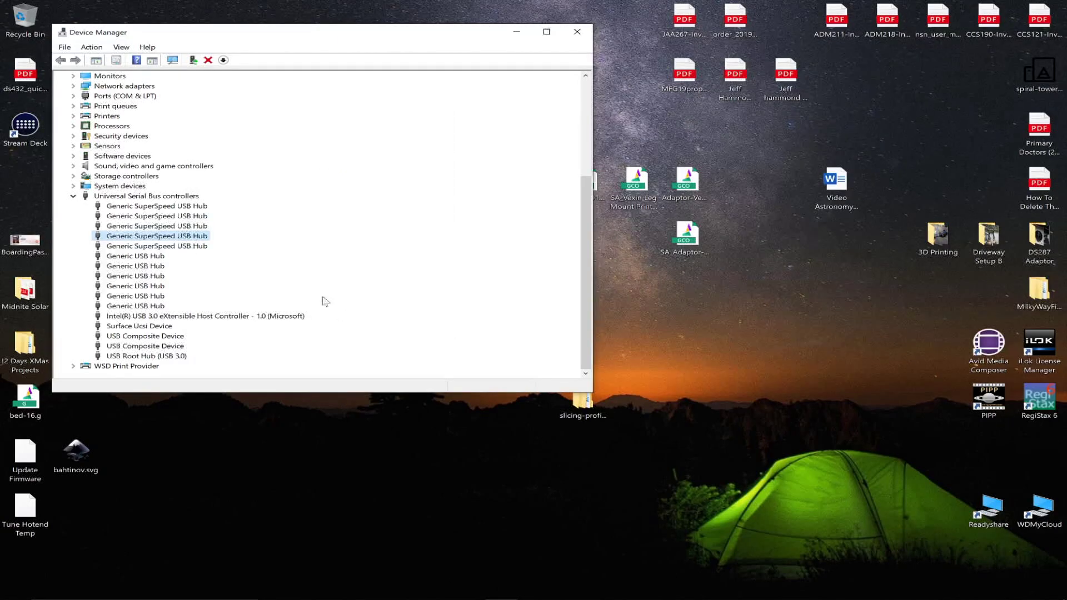
right_click(173, 248)
left_click(232, 309)
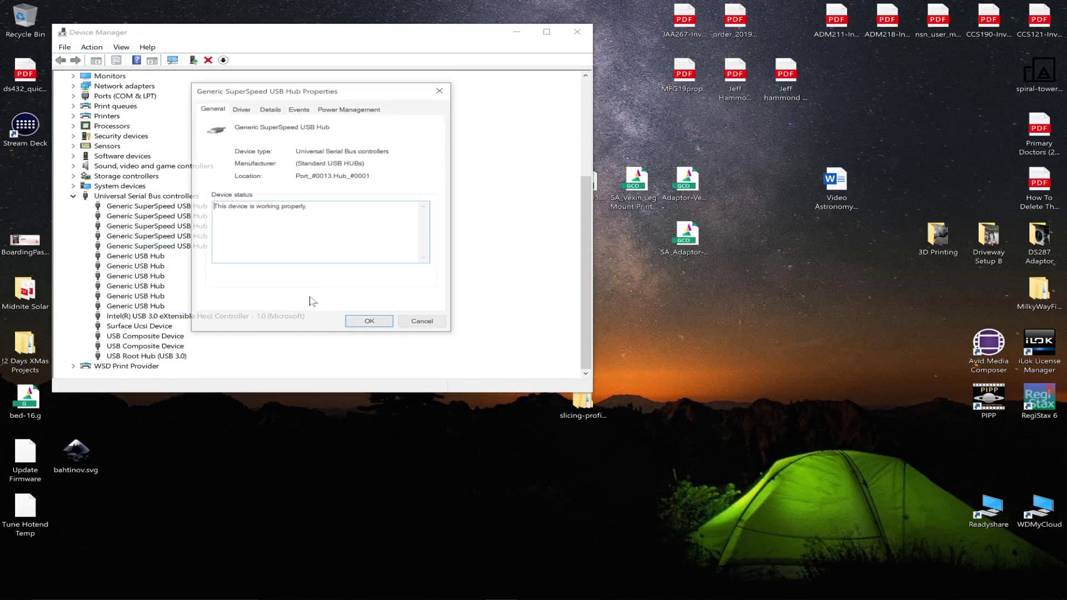
left_click(350, 110)
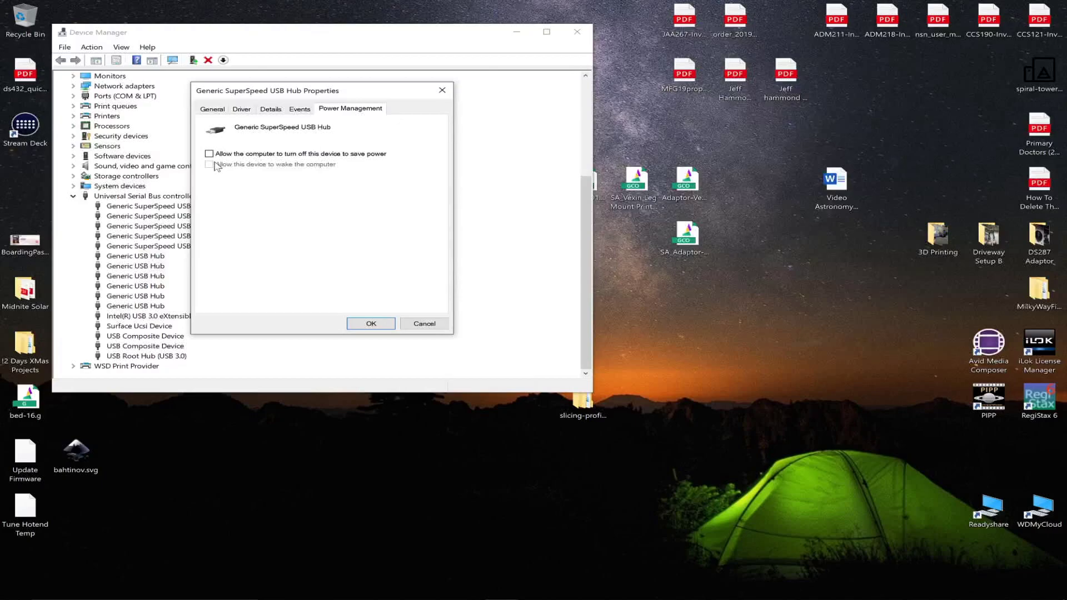
left_click(372, 324)
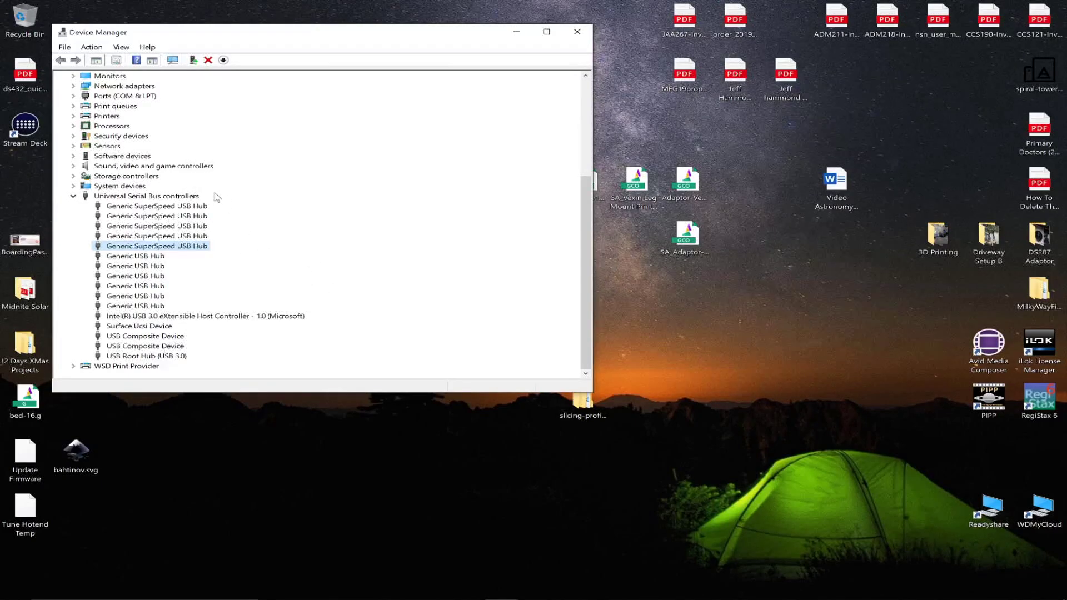
Check the power-saving setting of the first Generic USB Hub
right_click(128, 256)
left_click(167, 307)
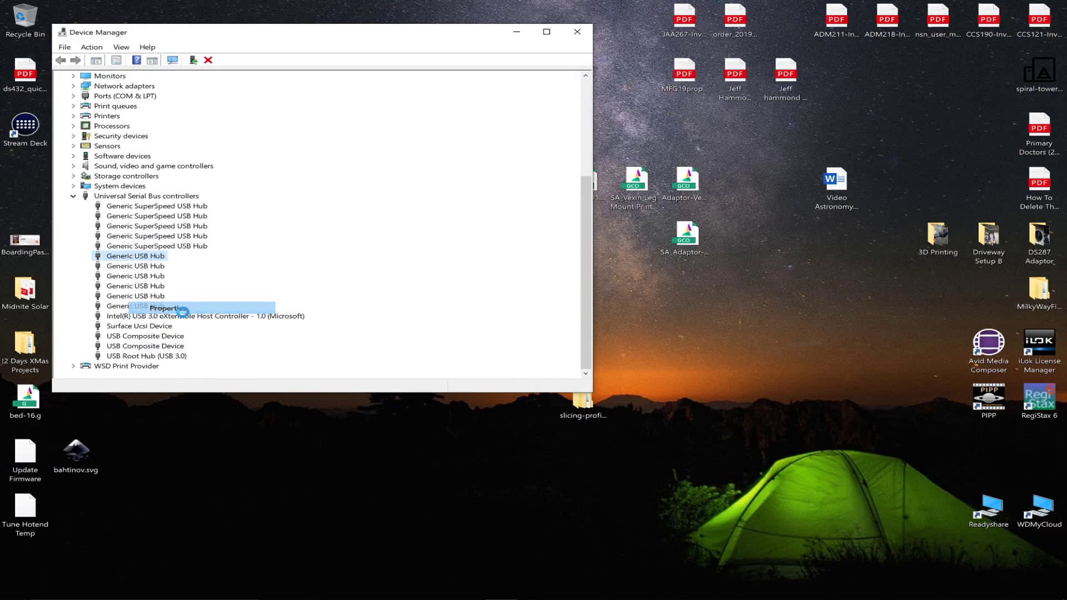
left_click(356, 110)
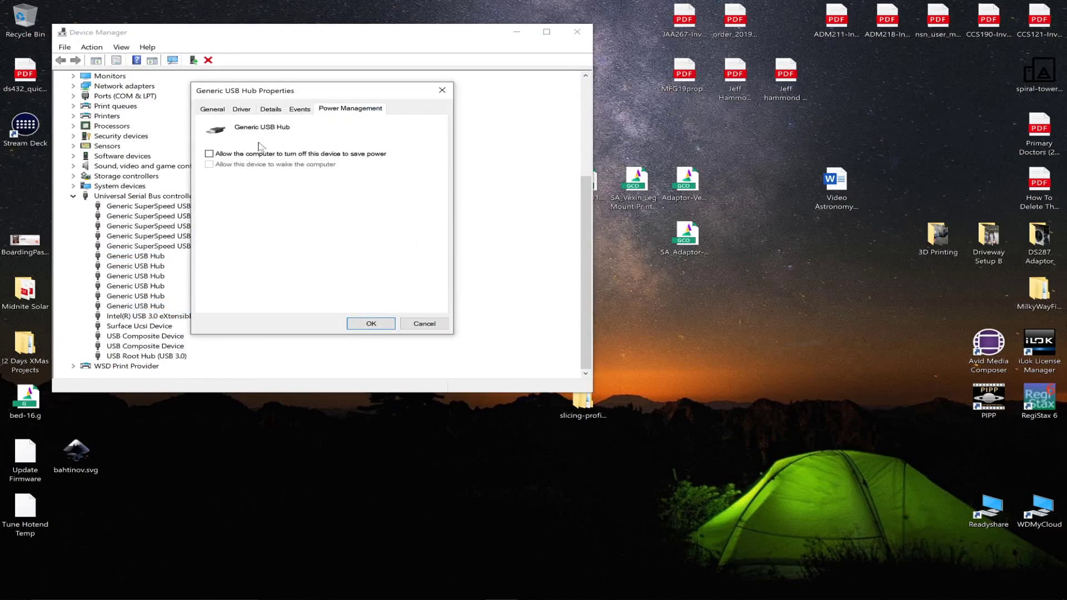
left_click(350, 322)
Disallow the computer from turning off the second Generic USB Hub to save power
right_click(143, 266)
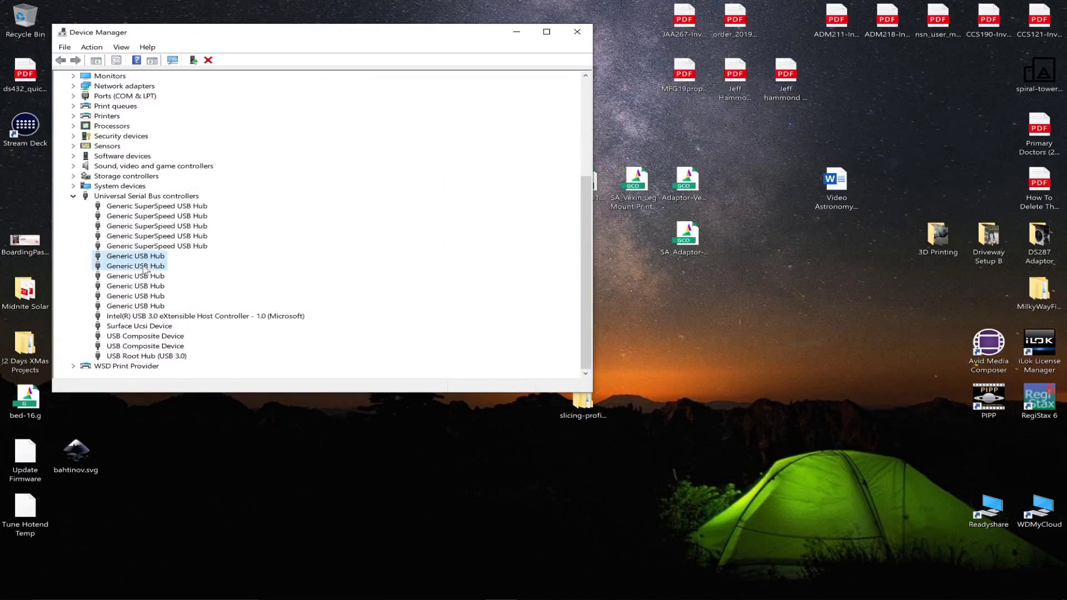
left_click(183, 329)
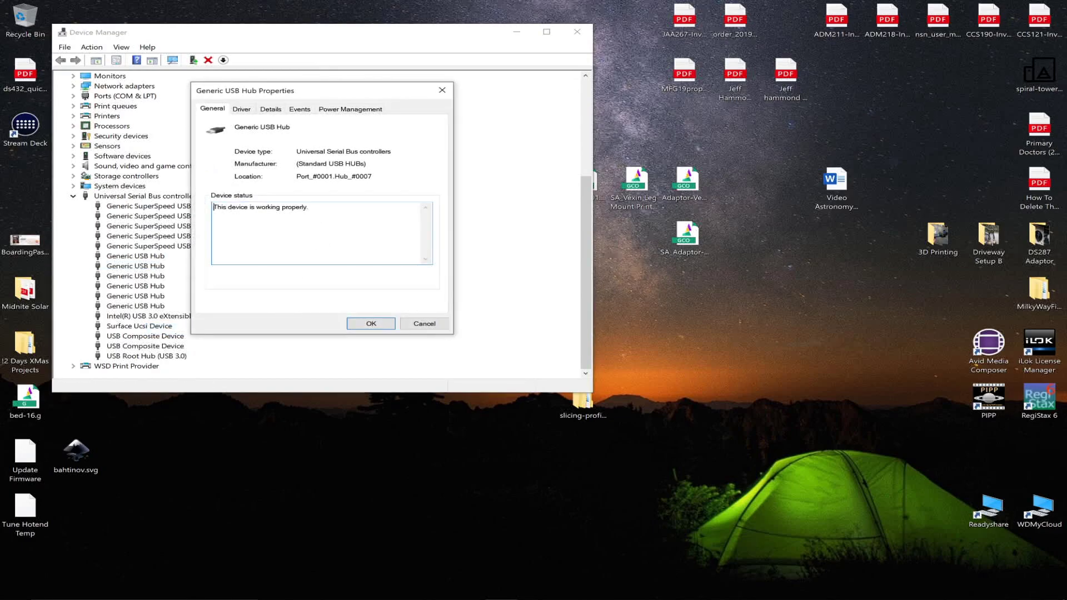
left_click(350, 108)
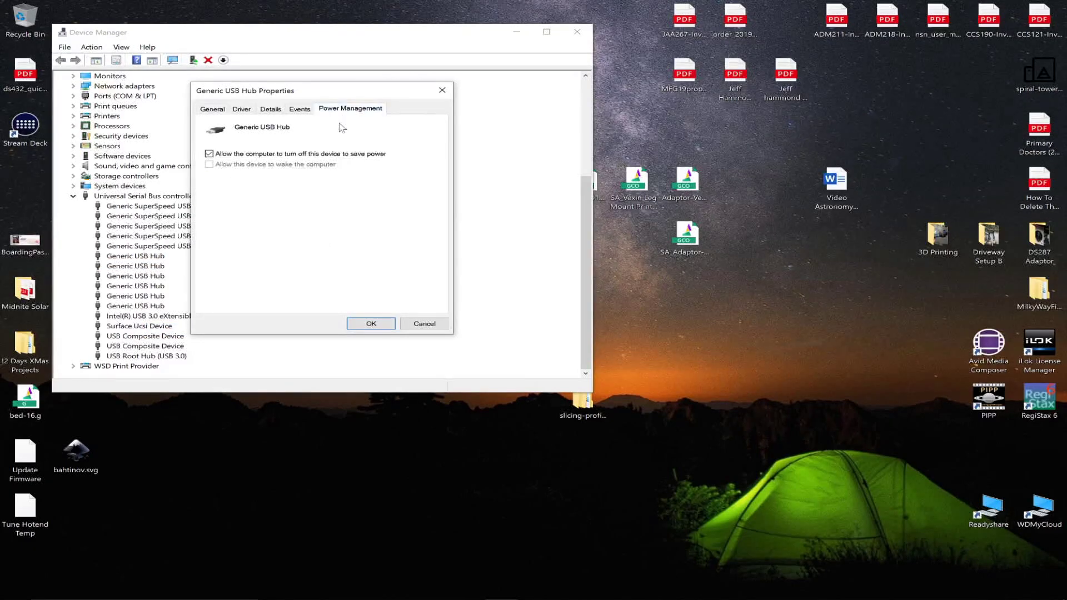
left_click(209, 154)
left_click(371, 323)
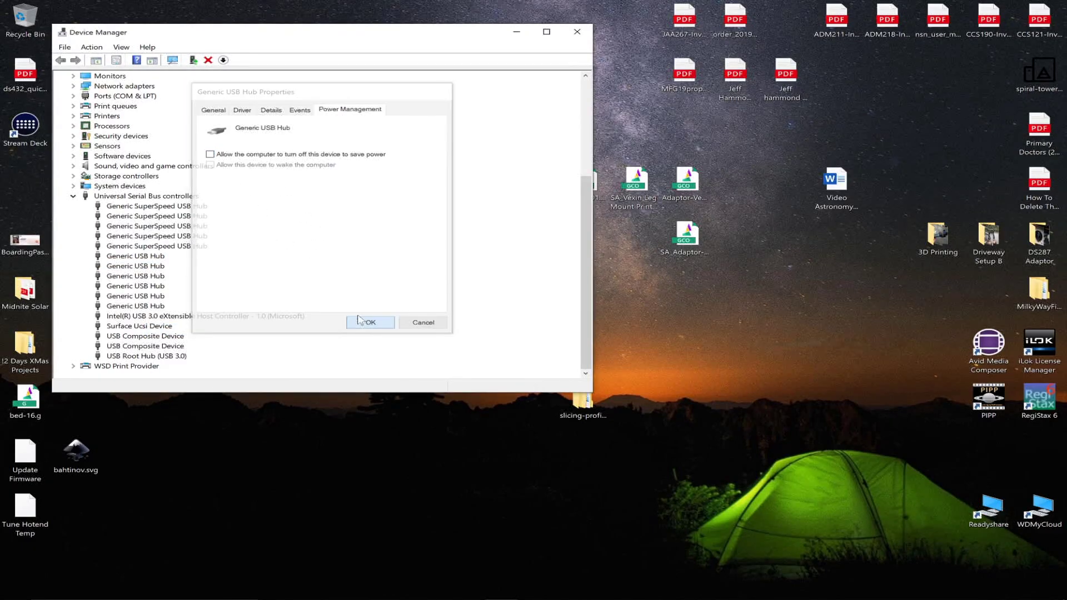
Check the power-saving setting of the third Generic USB Hub
right_click(121, 277)
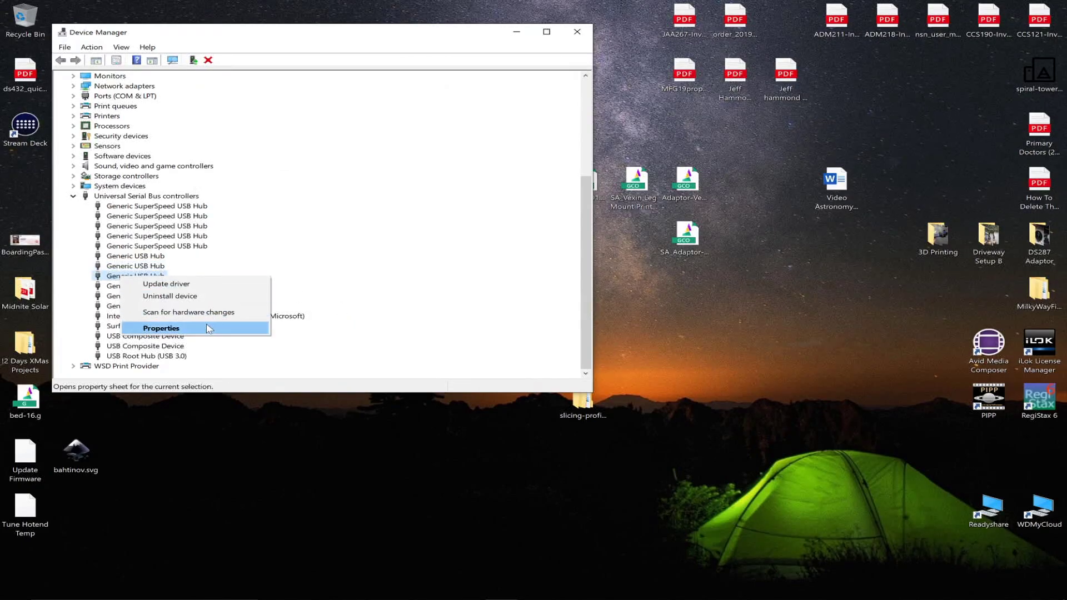
left_click(214, 327)
left_click(349, 109)
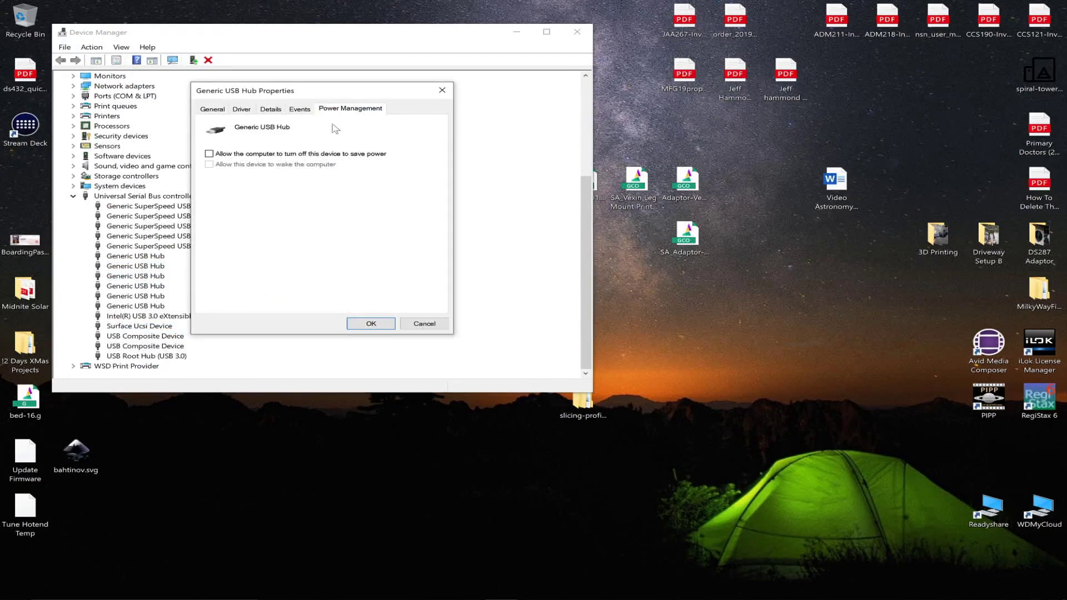
left_click(371, 324)
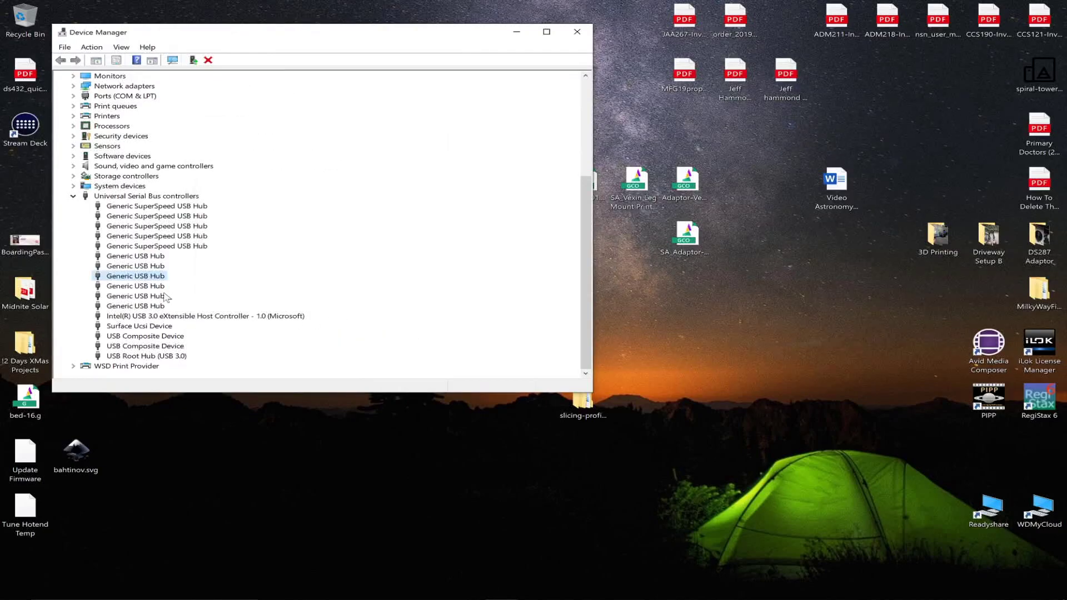
Disallow the computer from turning off the fourth Generic USB Hub to save power
right_click(141, 287)
left_click(180, 352)
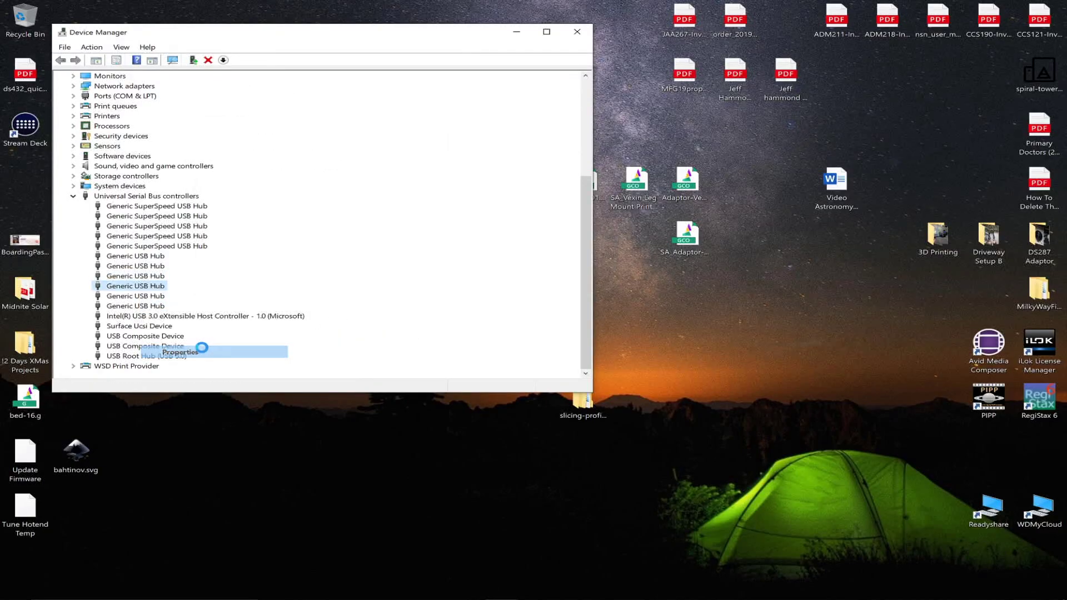
left_click(345, 111)
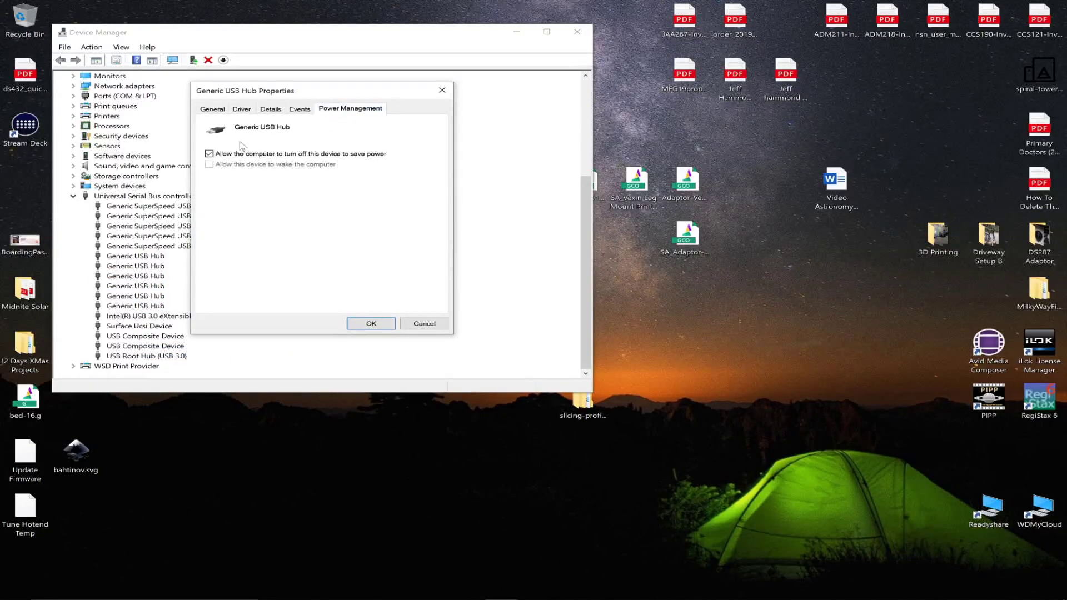
left_click(361, 324)
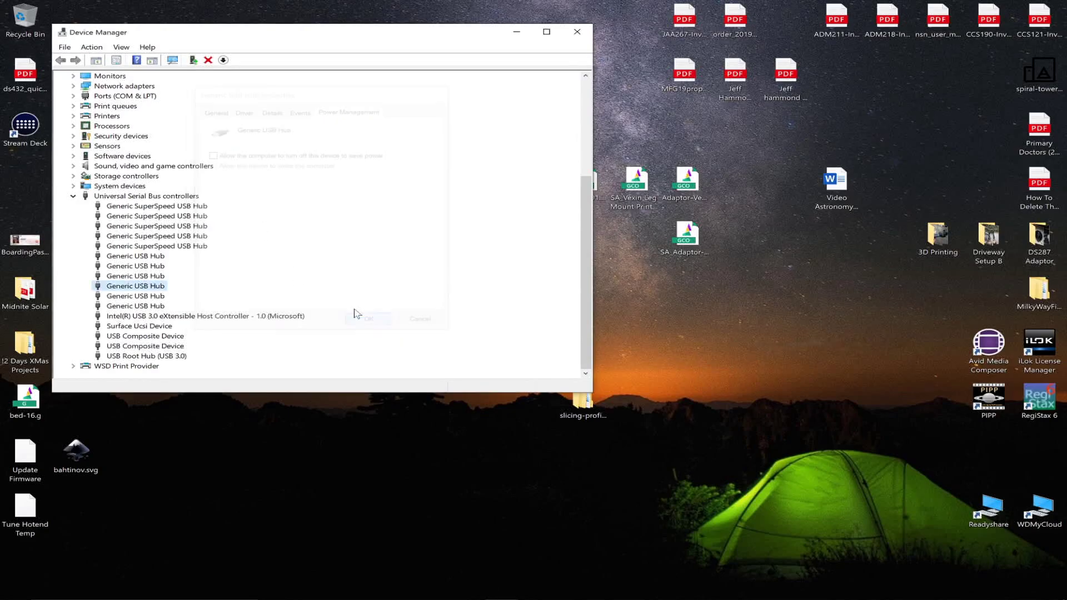
Disallow the computer from turning off the fifth Generic USB Hub to save power
right_click(149, 297)
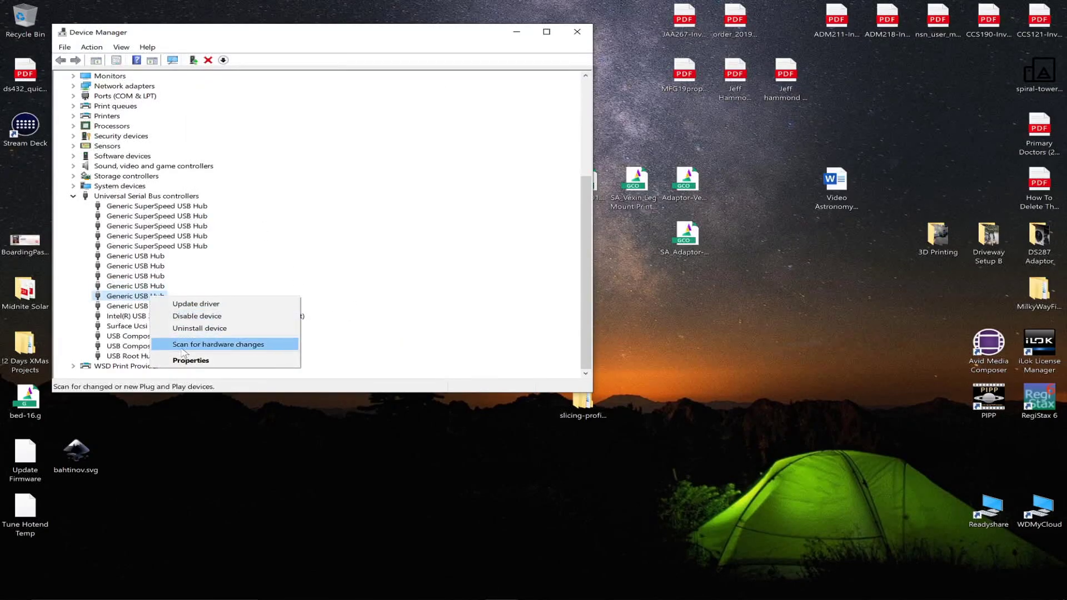
left_click(194, 359)
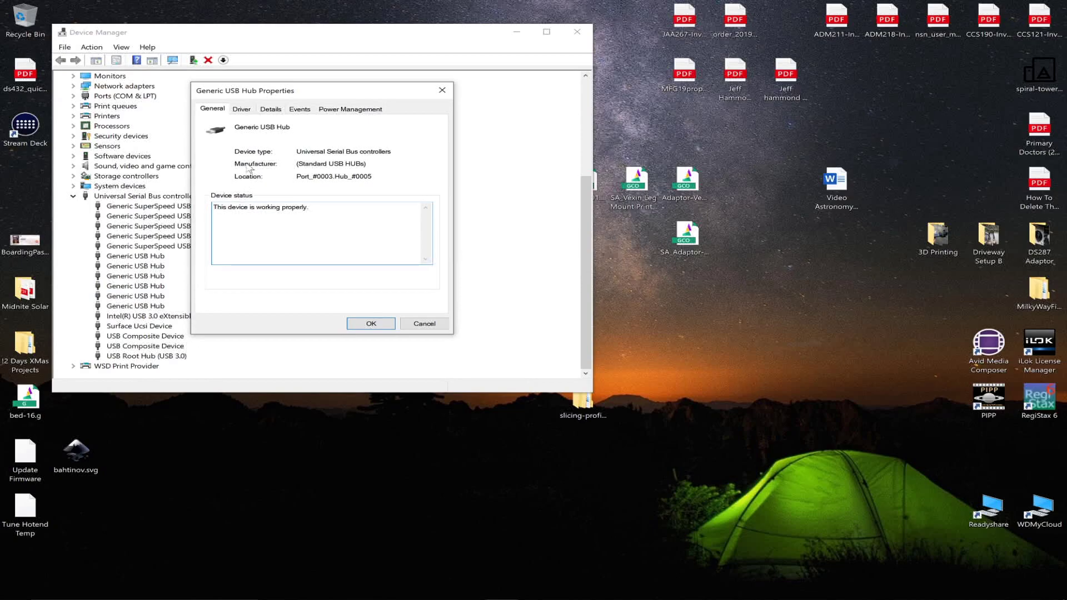
left_click(326, 111)
left_click(209, 154)
left_click(369, 323)
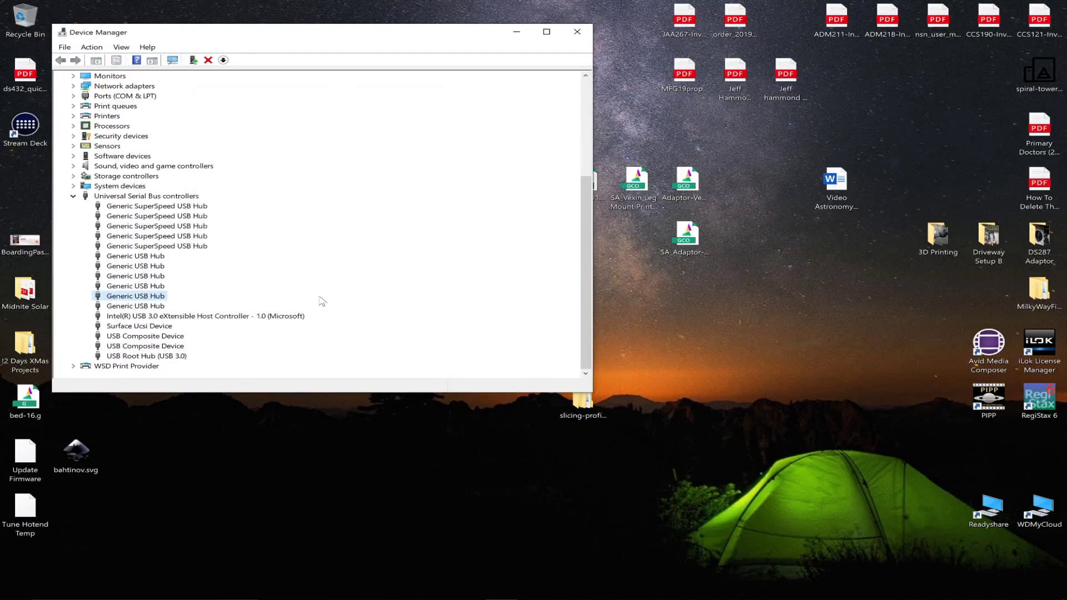
Disallow the computer from turning off the sixth Generic USB Hub to save power
right_click(156, 306)
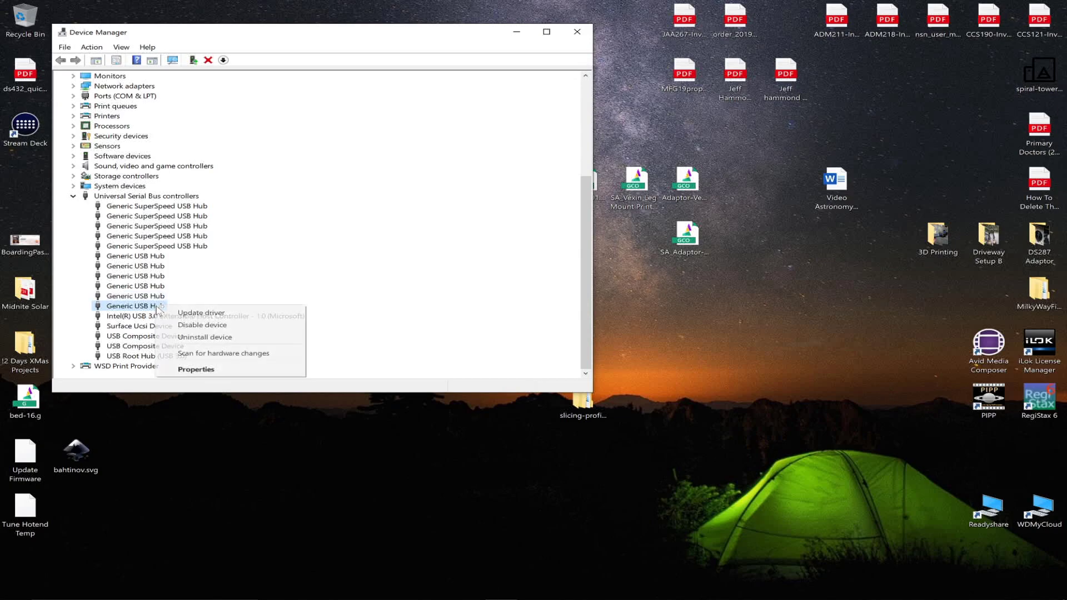
left_click(219, 375)
left_click(347, 110)
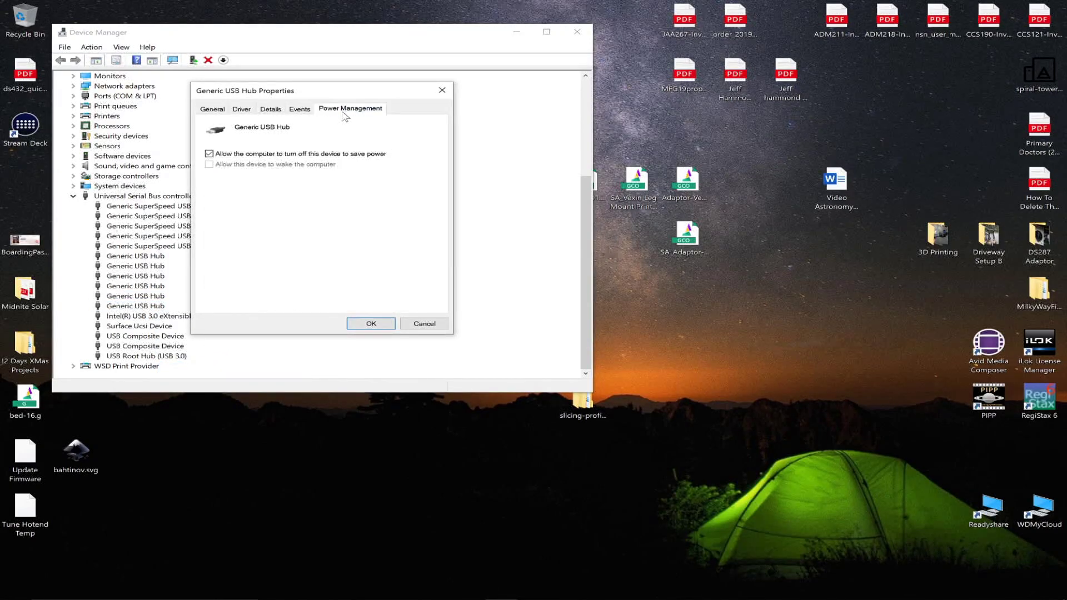
left_click(210, 154)
left_click(371, 323)
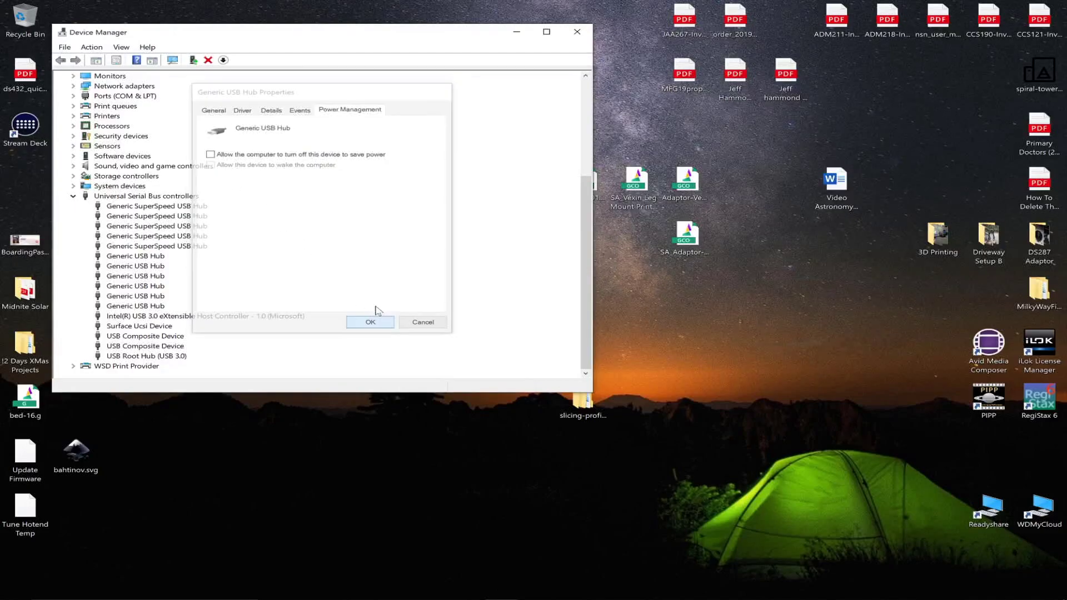
Check the power-saving setting of the Intel(R) USB 3.0 eXtensible Host Controller
right_click(164, 316)
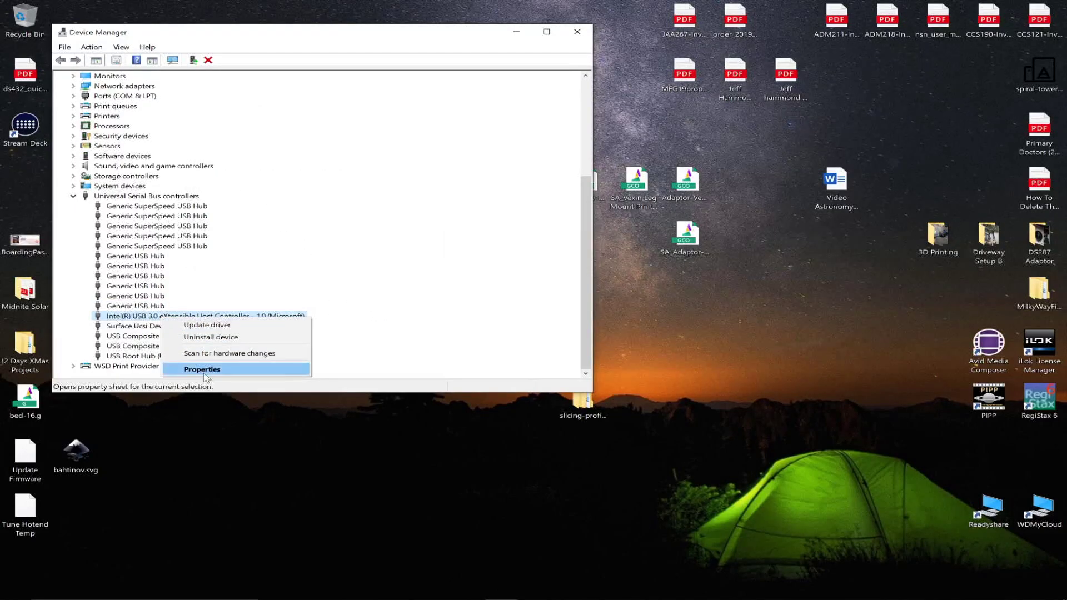
left_click(183, 368)
left_click(391, 109)
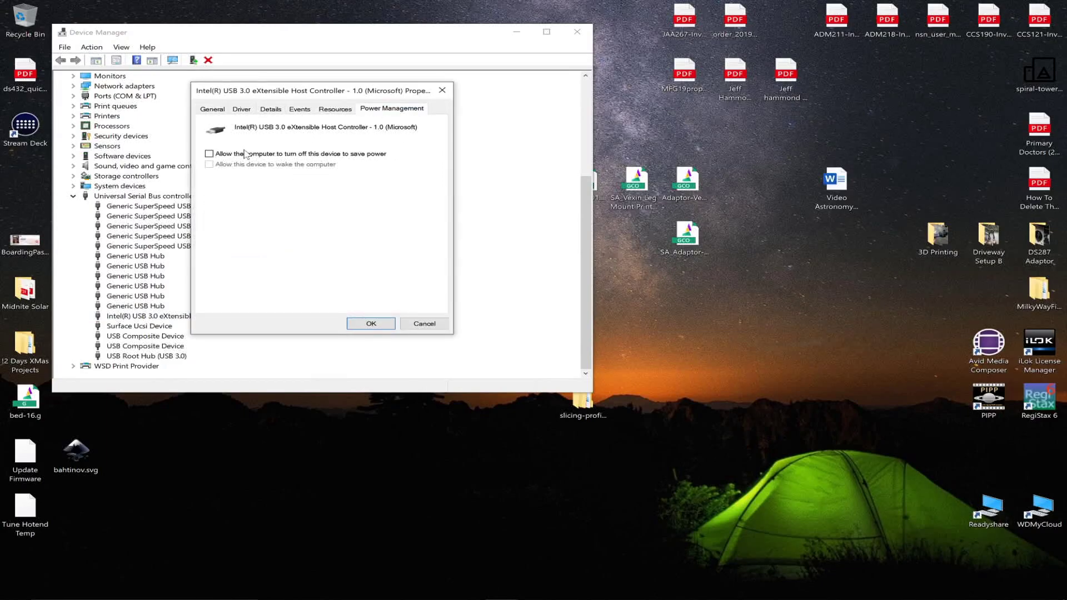
left_click(370, 322)
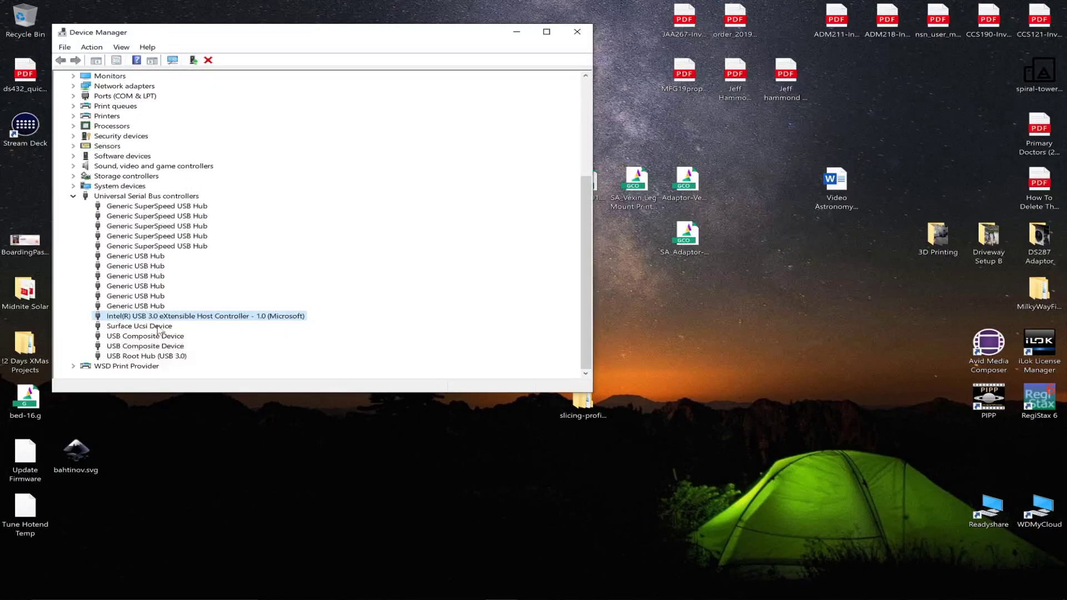
Check whether the properties of the first USB Composite Device offer a power management setting
right_click(134, 336)
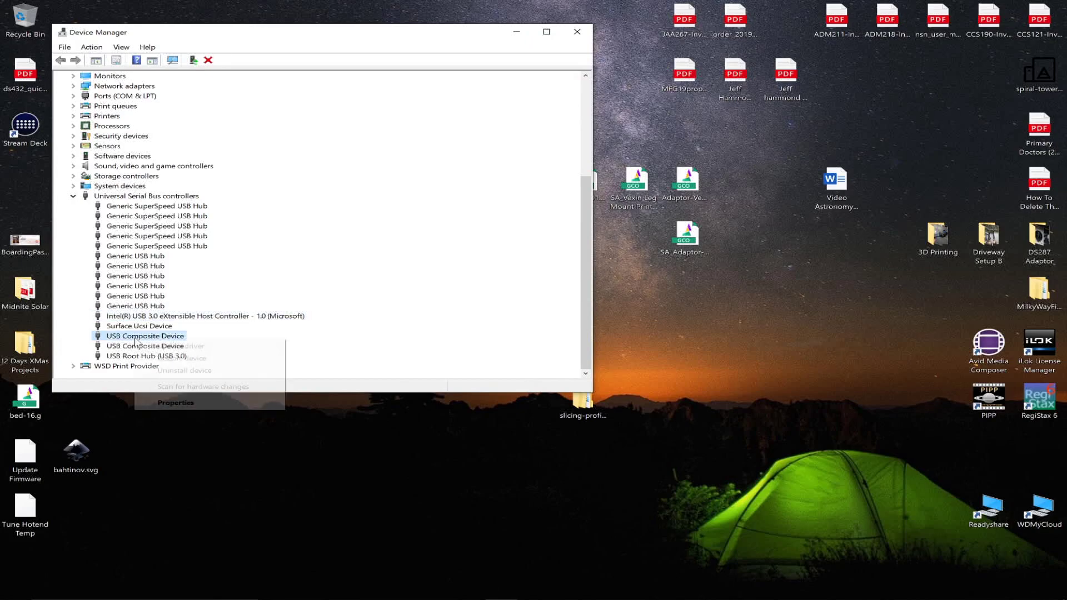
left_click(174, 403)
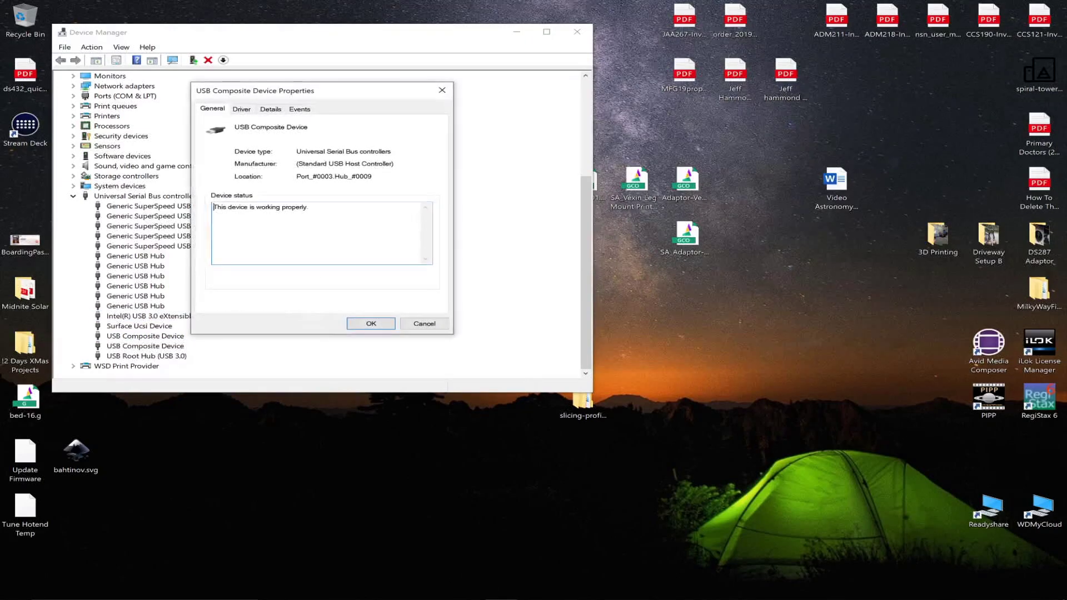
left_click(425, 324)
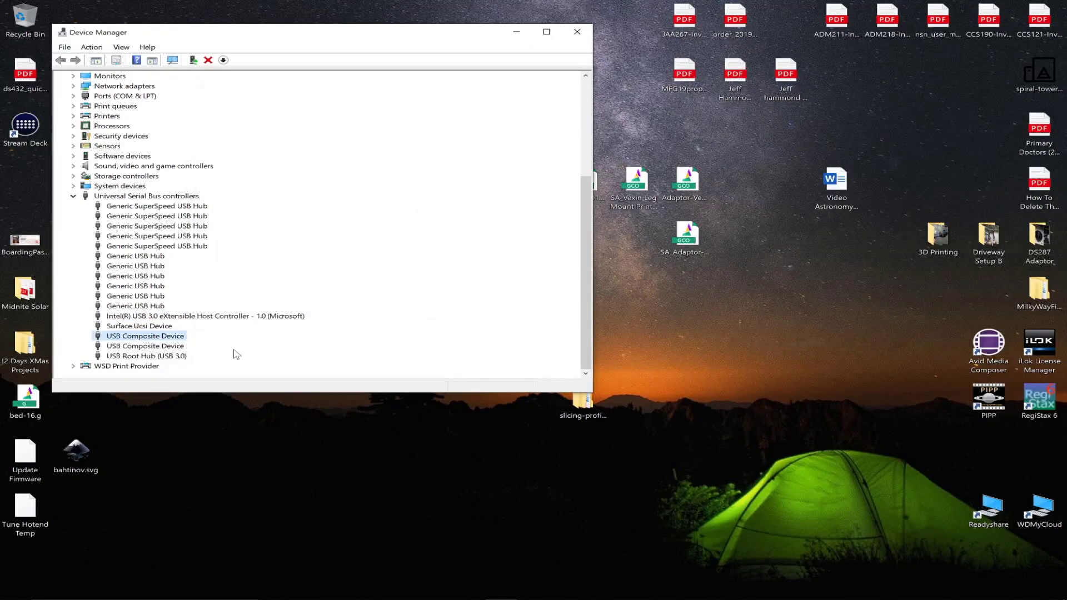
Check the power-saving setting of the USB Root Hub (USB 3.0)
right_click(162, 356)
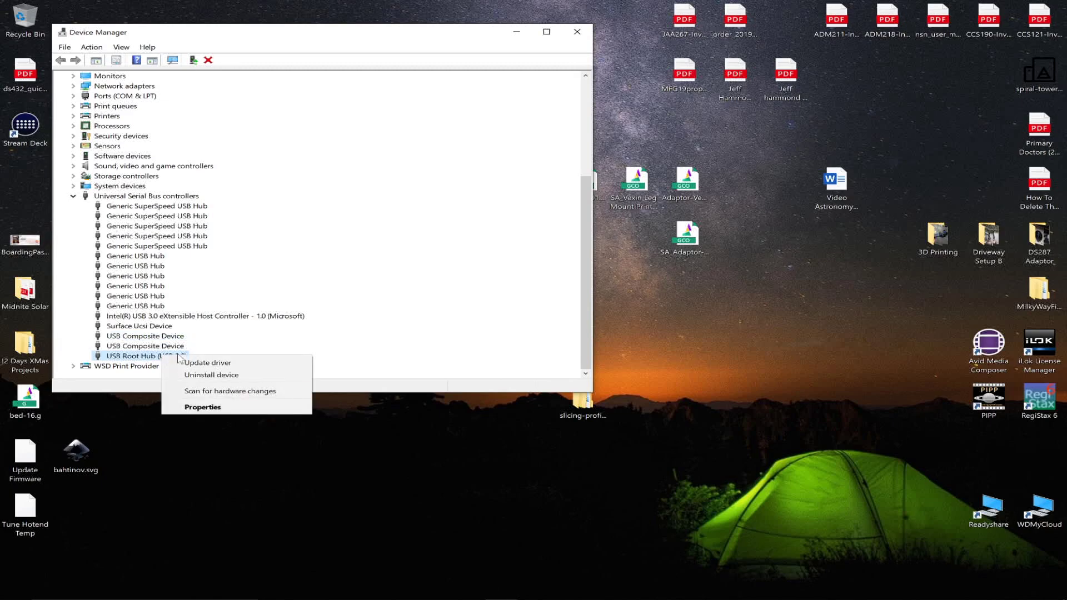
left_click(206, 407)
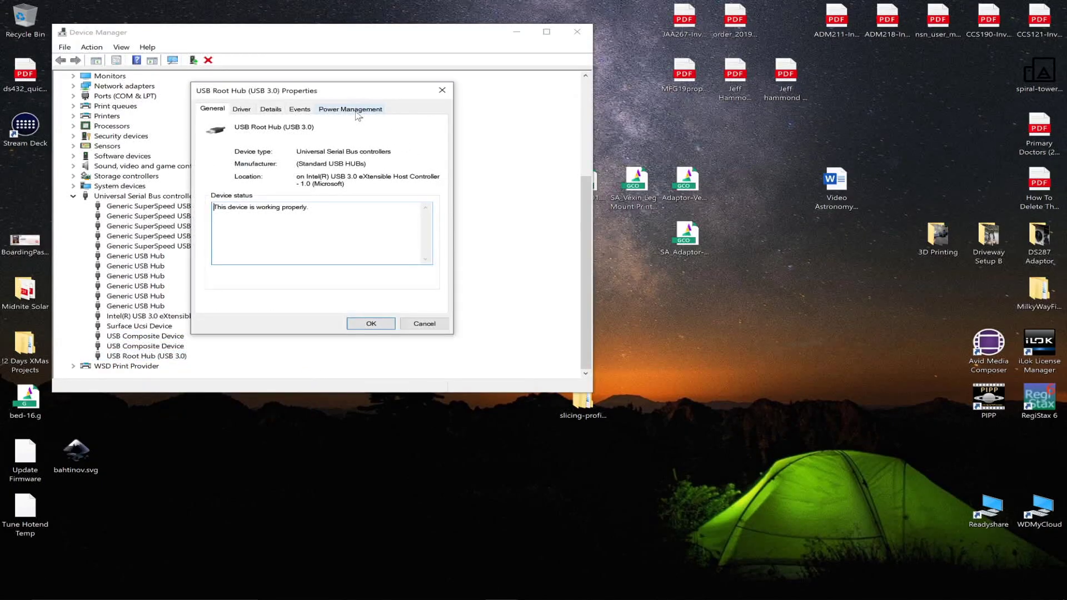
left_click(355, 109)
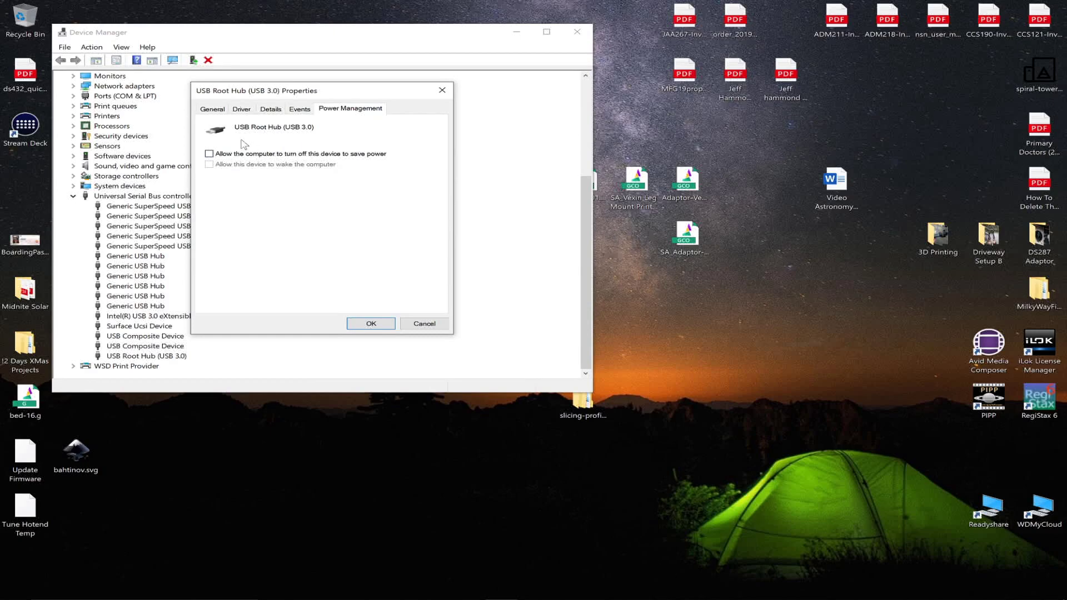
left_click(371, 323)
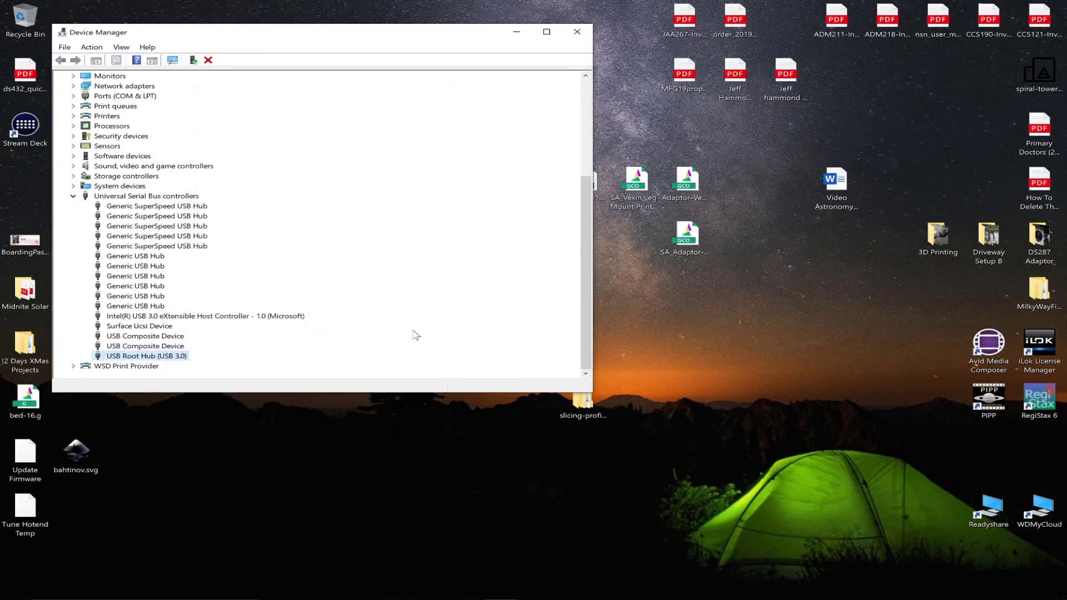